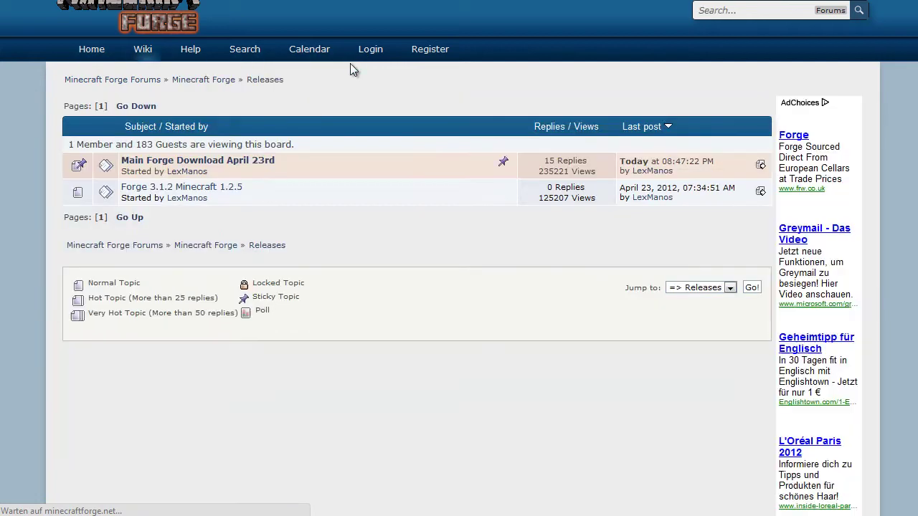
Step: Open the Forge 3.1.2 Minecraft 1.2.5 topic and download the client through its direct link
{"action": "left_click", "coordinate": [181, 189]}
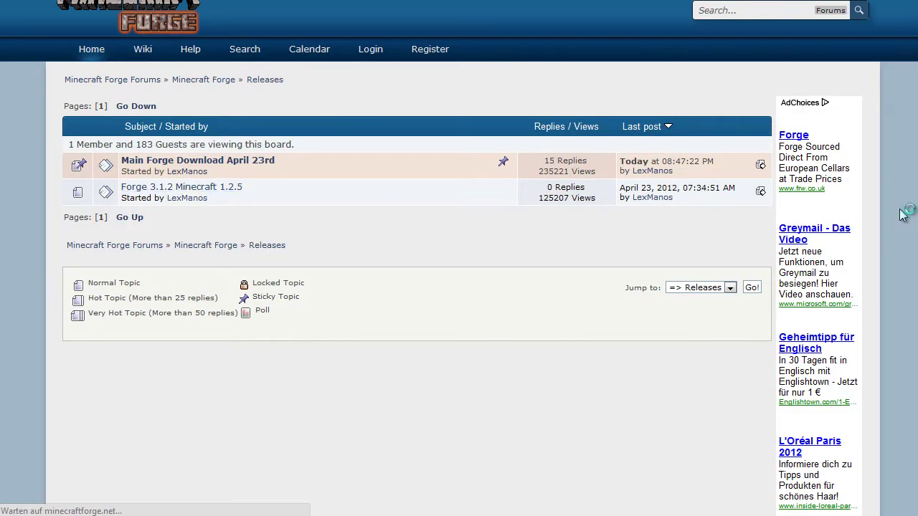
{"action": "scroll", "coordinate": [405, 199], "scroll_direction": "down", "scroll_amount": 3}
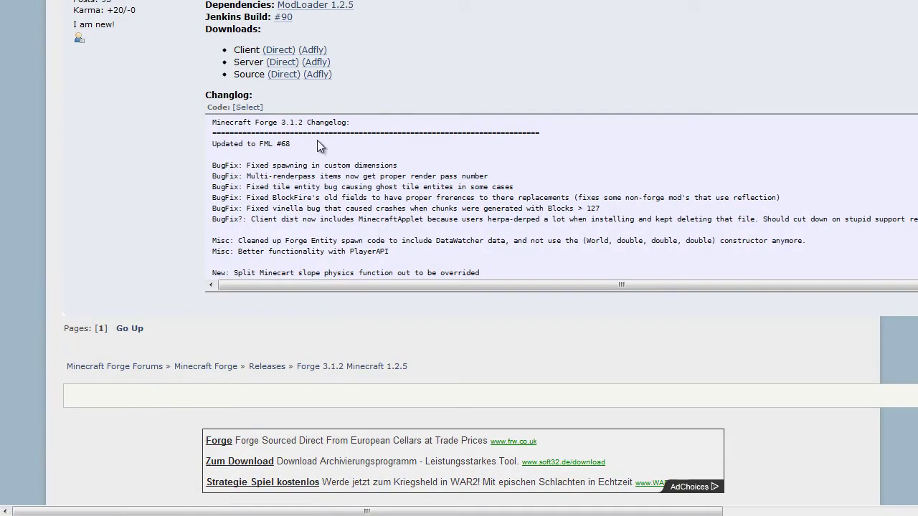
{"action": "scroll", "coordinate": [316, 141], "scroll_direction": "up", "scroll_amount": 3}
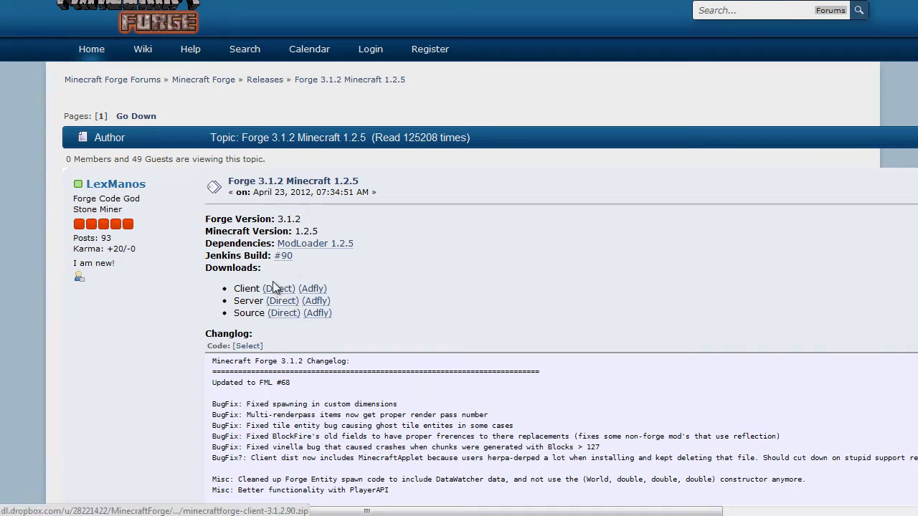
{"action": "left_click", "coordinate": [276, 287]}
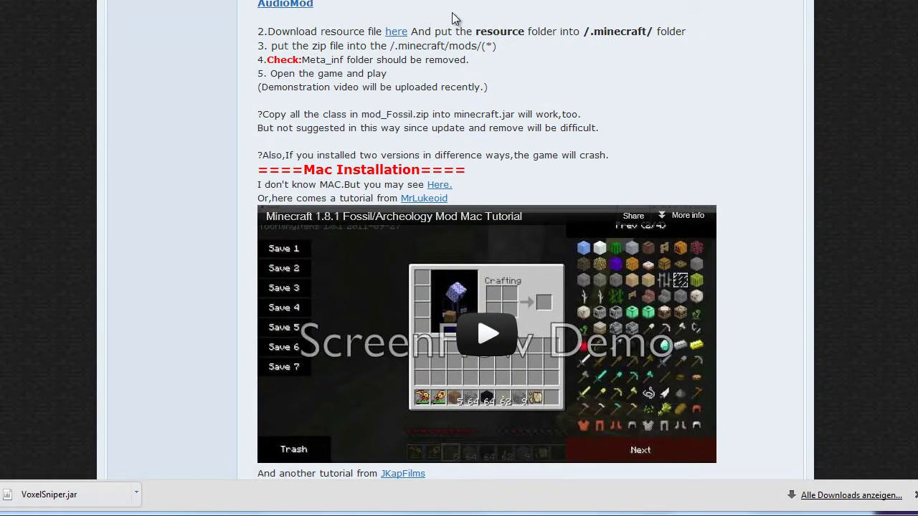
Step: Open the AudioMod link from the Fossil mod's instructions and look through the mod downloads on Risugami's forum page
{"action": "right_click", "coordinate": [274, 5]}
{"action": "left_click", "coordinate": [331, 32]}
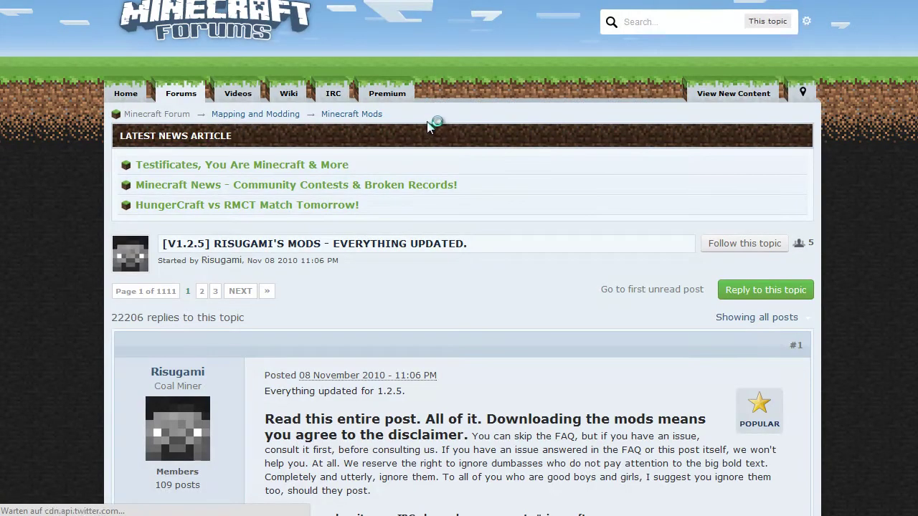
{"action": "scroll", "coordinate": [559, 248], "scroll_direction": "down", "scroll_amount": 20}
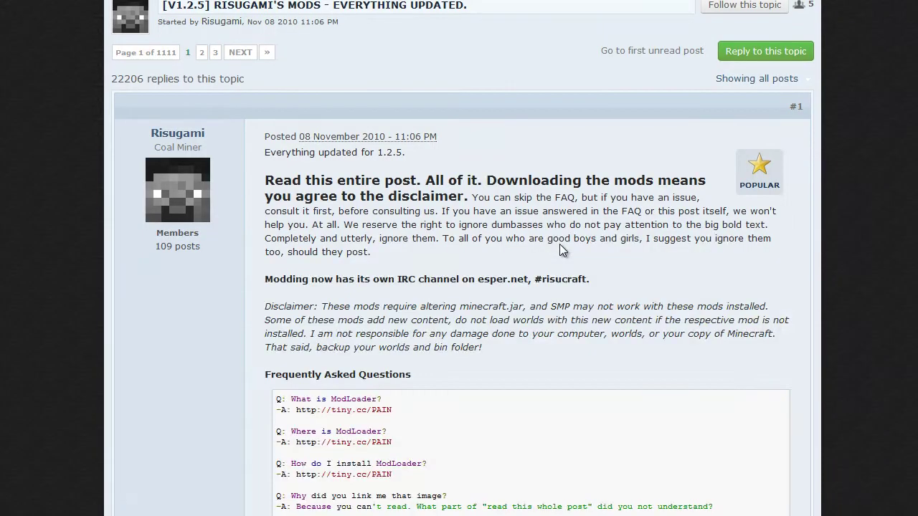
{"action": "scroll", "coordinate": [562, 250], "scroll_direction": "up", "scroll_amount": 5}
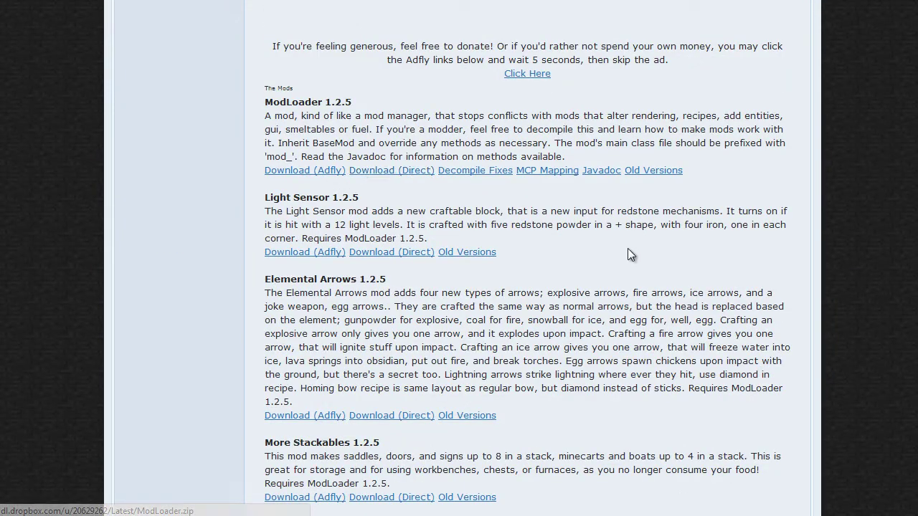
{"action": "scroll", "coordinate": [629, 252], "scroll_direction": "down", "scroll_amount": 4}
{"action": "scroll", "coordinate": [628, 253], "scroll_direction": "down", "scroll_amount": 10}
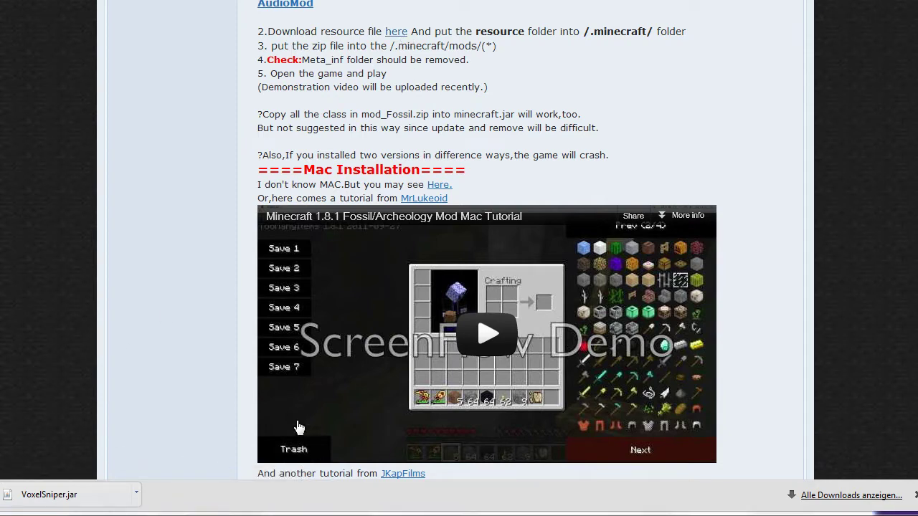
Step: Switch to the file manager, go to %appdata% and open the .minecraft folder
{"action": "key", "text": "alt+Tab"}
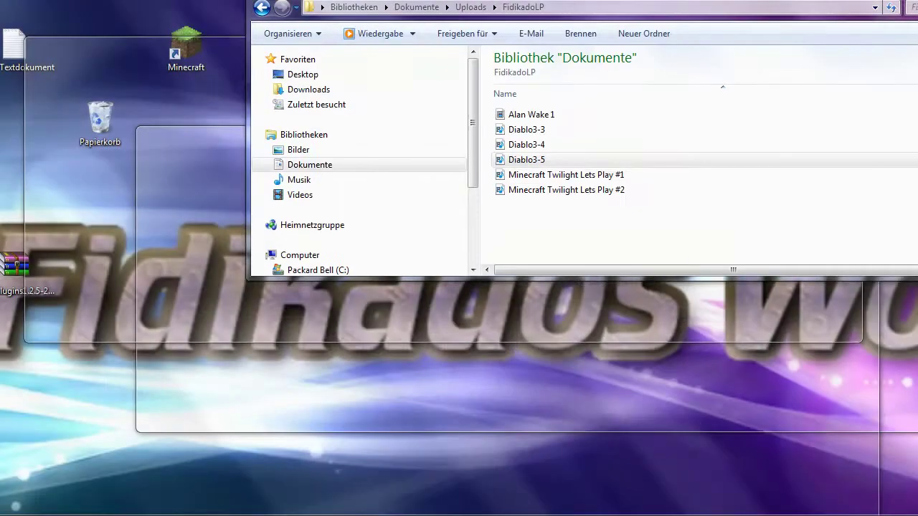
{"action": "key", "text": "alt+Tab"}
{"action": "left_click", "coordinate": [563, 7]}
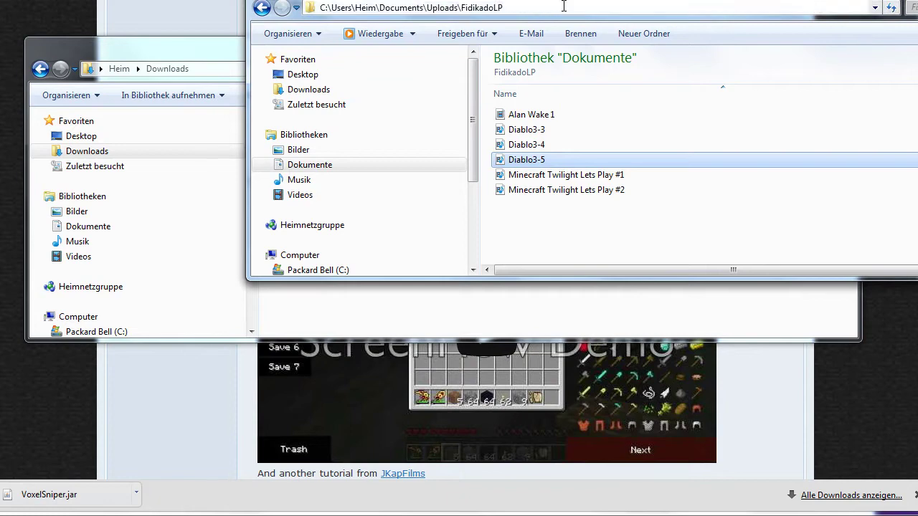
{"action": "type", "text": "%"}
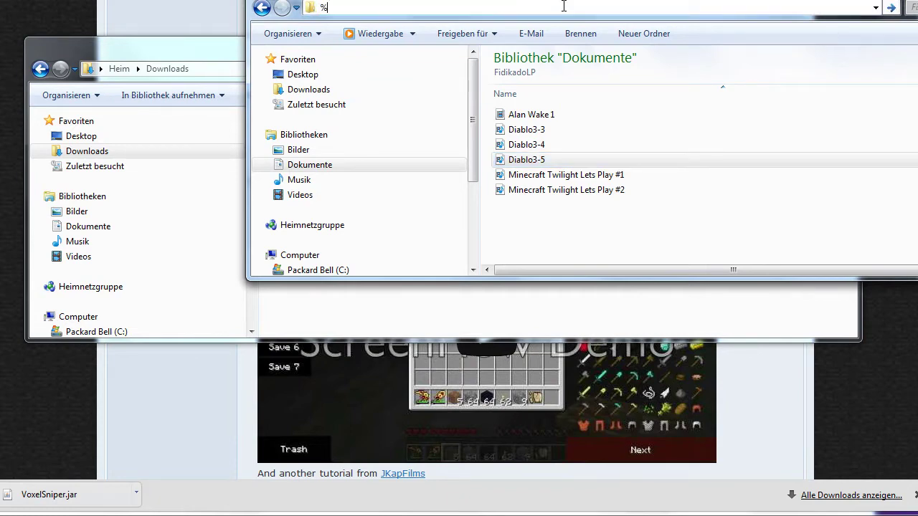
{"action": "type", "text": "appdata"}
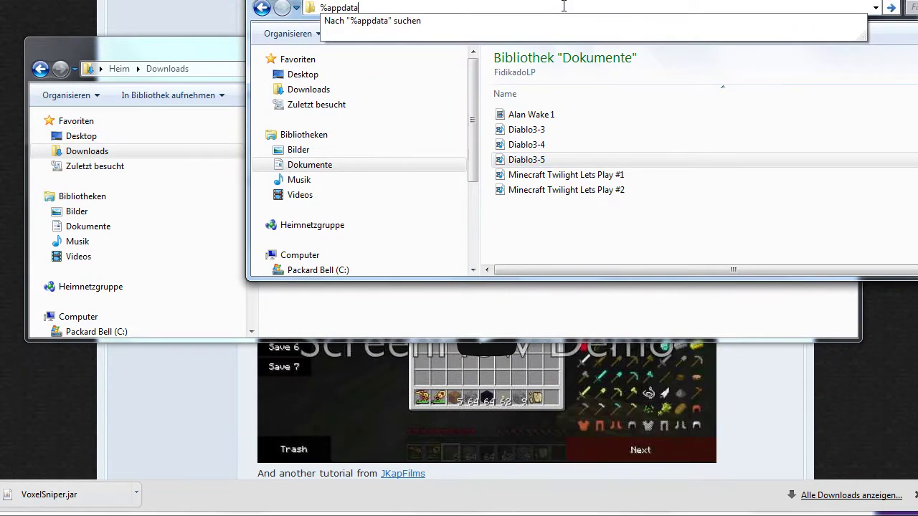
{"action": "key", "text": "Return"}
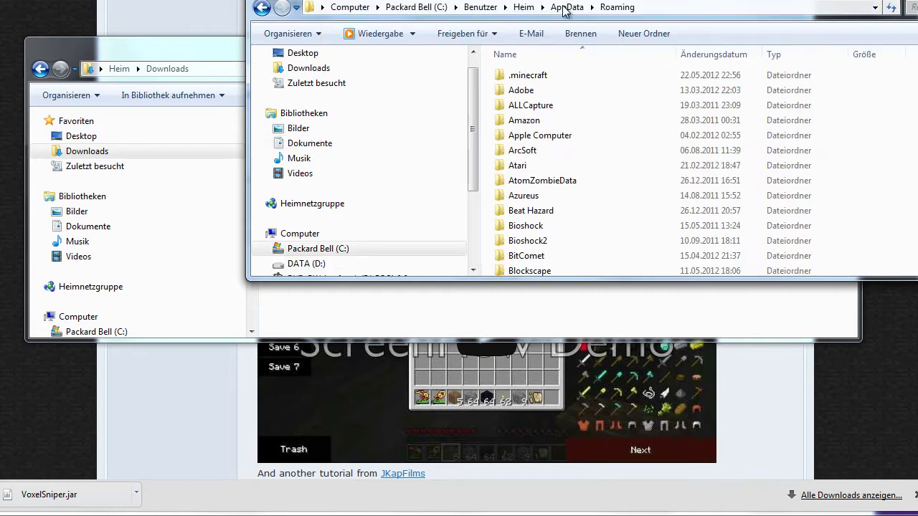
{"action": "double_click", "coordinate": [545, 75]}
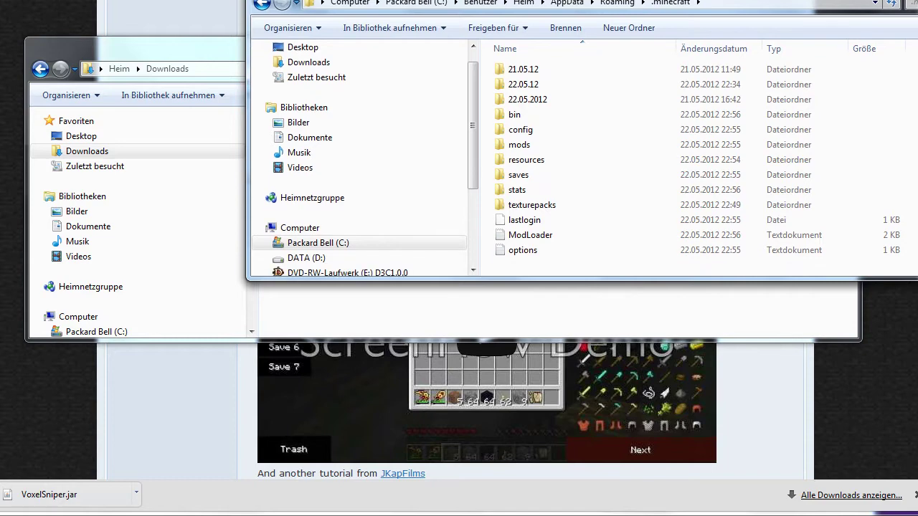
Step: Move the mod_Fossil and TooManyItems archives from the .minecraft mods folder into Downloads
{"action": "left_click_drag", "start_coordinate": [522, 1], "coordinate": [811, 0]}
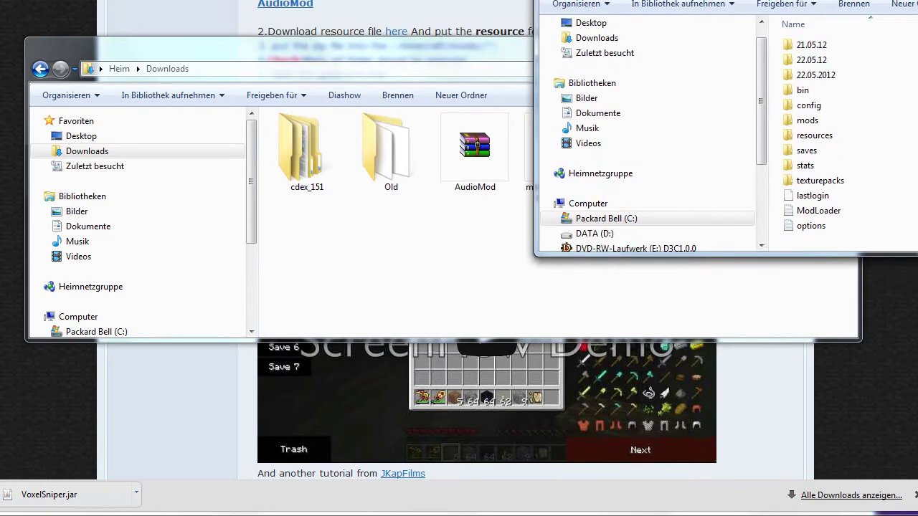
{"action": "double_click", "coordinate": [823, 120]}
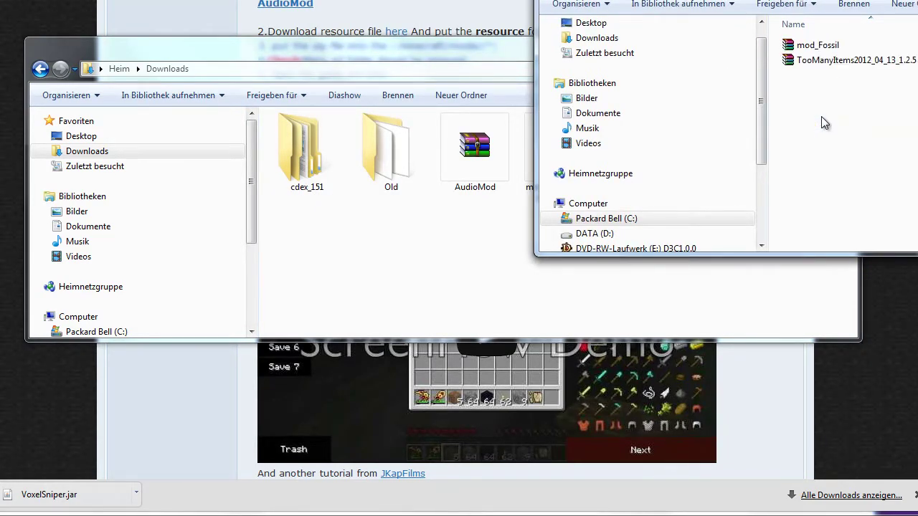
{"action": "left_click_drag", "start_coordinate": [819, 45], "coordinate": [400, 273]}
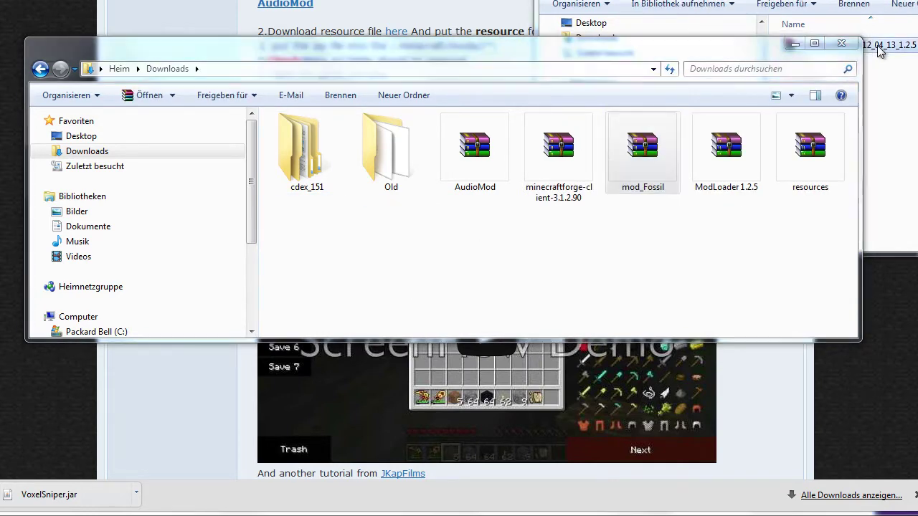
{"action": "left_click_drag", "start_coordinate": [889, 46], "coordinate": [538, 307]}
{"action": "left_click", "coordinate": [872, 205]}
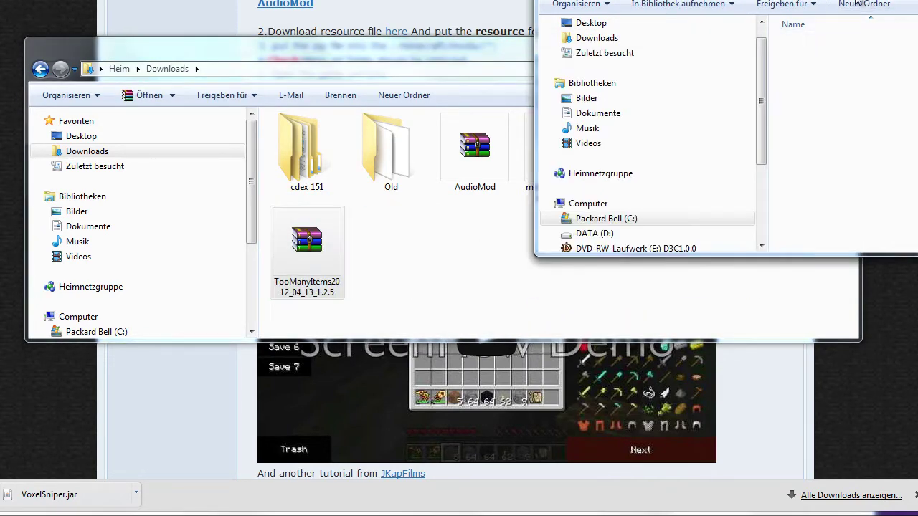
Step: Return to the .minecraft folder, set its window aside and bring the Downloads folder to the front
{"action": "left_click_drag", "start_coordinate": [850, 1], "coordinate": [554, 20]}
{"action": "left_click", "coordinate": [253, 45]}
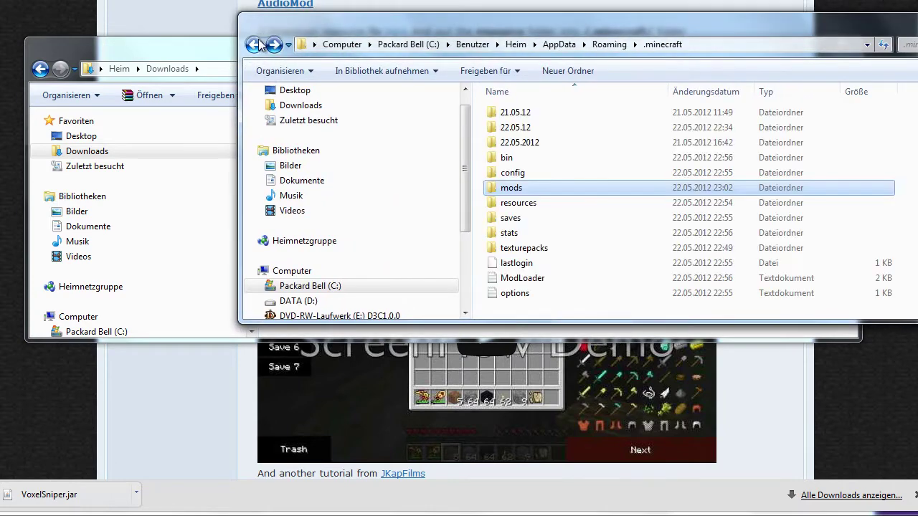
{"action": "left_click_drag", "start_coordinate": [320, 28], "coordinate": [726, 22]}
{"action": "left_click", "coordinate": [502, 241]}
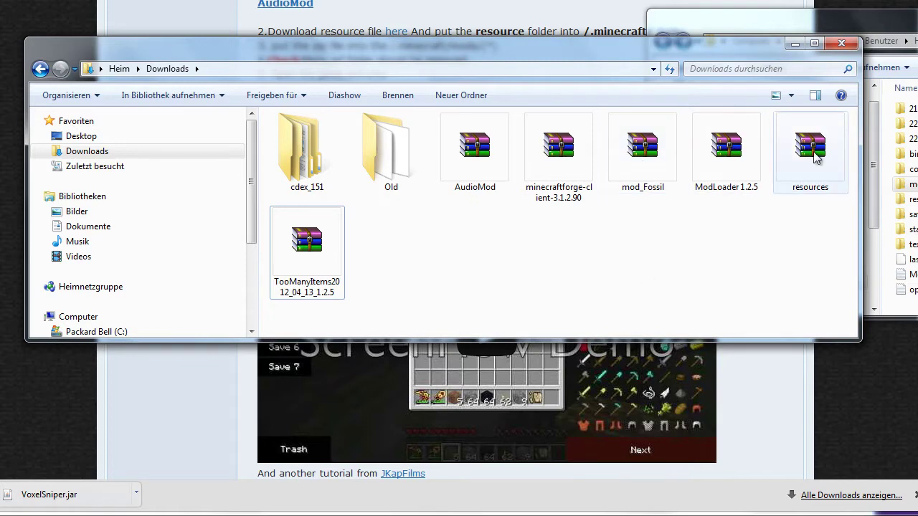
Step: Delete everything in the .minecraft folder from bin through options, keeping the three dated folders
{"action": "left_click_drag", "start_coordinate": [892, 10], "coordinate": [774, 1]}
{"action": "left_click_drag", "start_coordinate": [832, 20], "coordinate": [491, 86]}
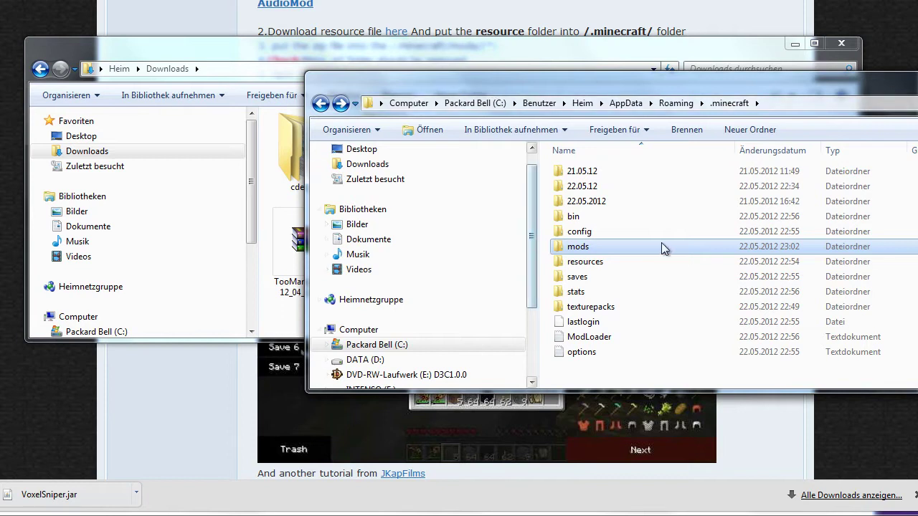
{"action": "left_click", "coordinate": [583, 221]}
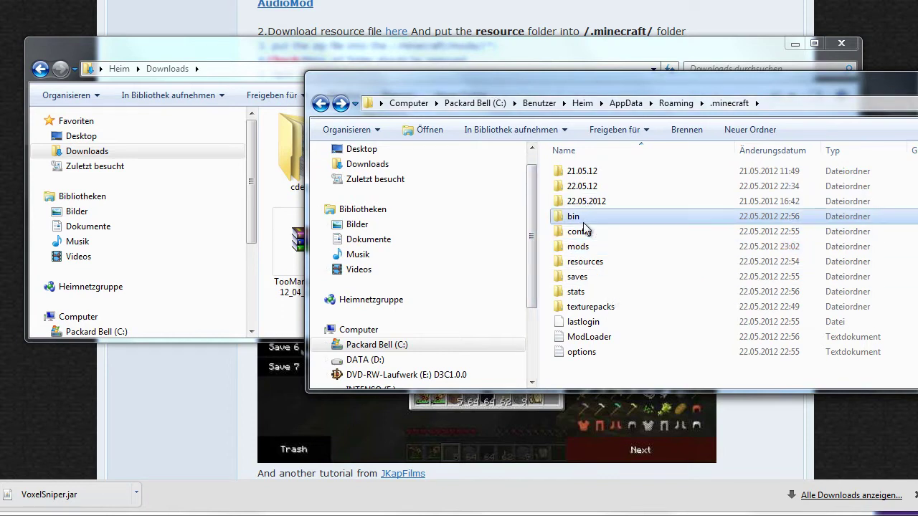
{"action": "left_click", "coordinate": [585, 228], "text": "shift"}
{"action": "key", "text": "shift+End"}
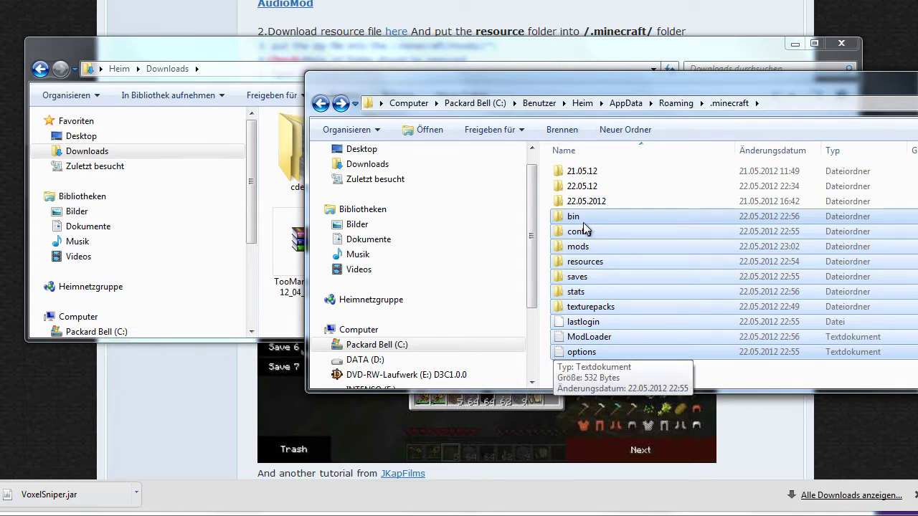
{"action": "key", "text": "Delete"}
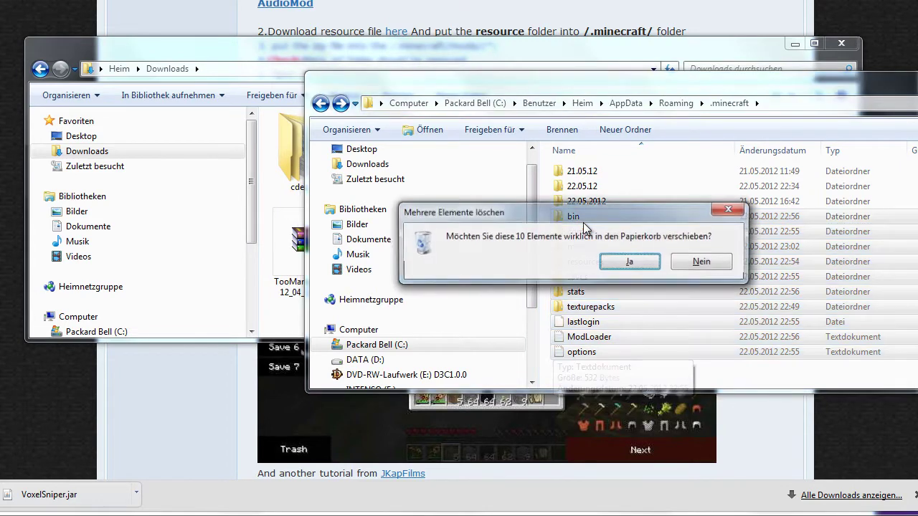
{"action": "key", "text": "Return"}
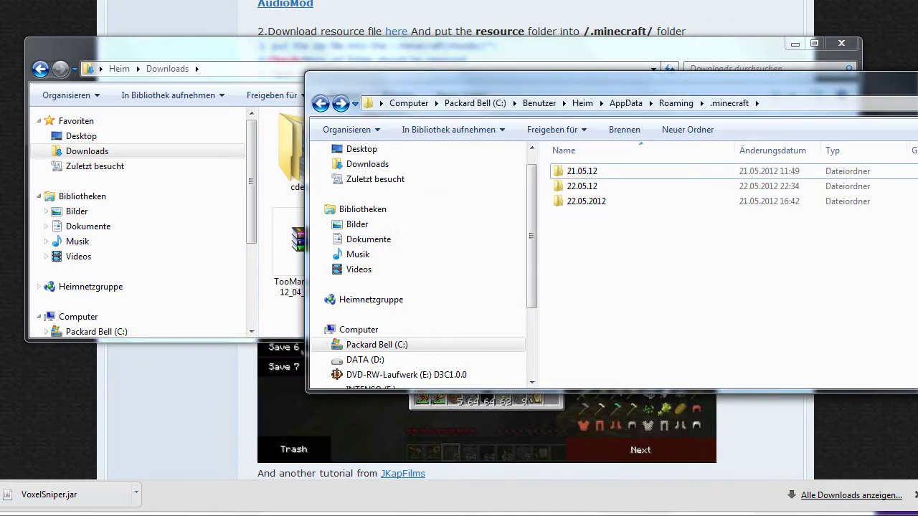
Step: Launch Minecraft to download a fresh set of game files
{"action": "key", "text": "super"}
{"action": "left_click", "coordinate": [209, 293]}
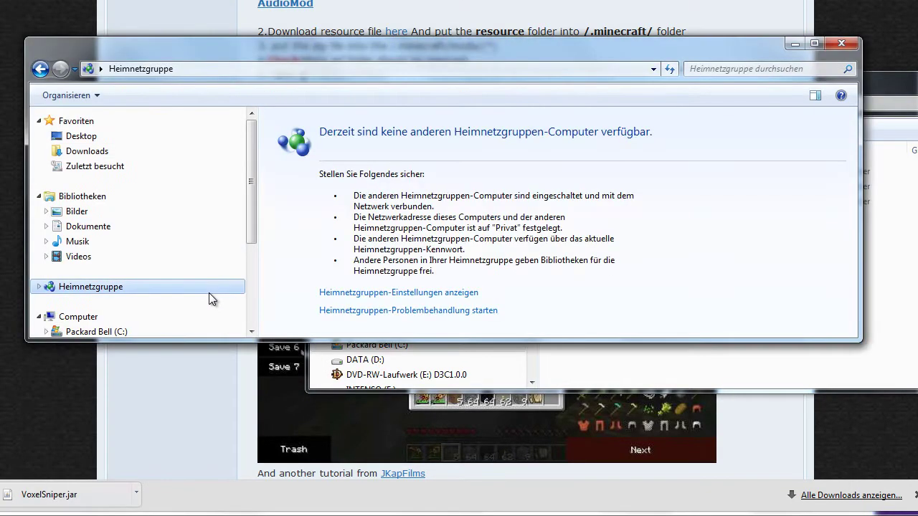
{"action": "left_click", "coordinate": [40, 69]}
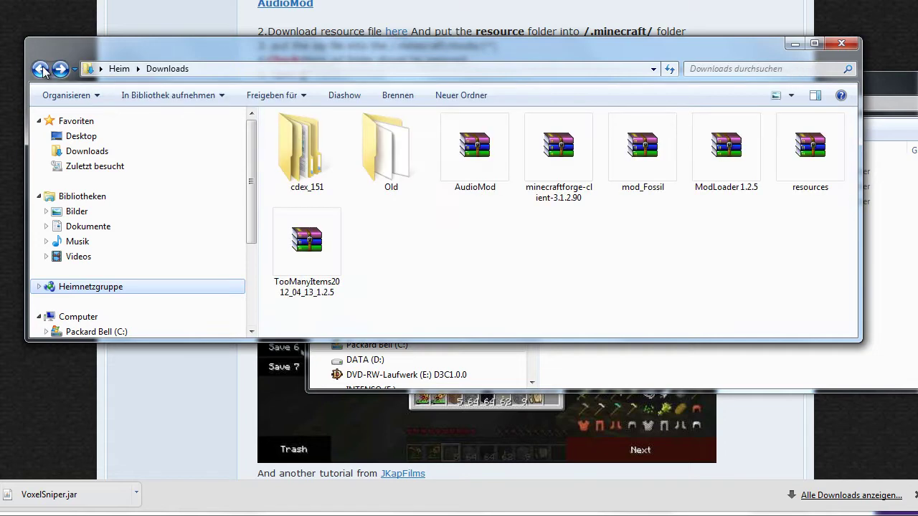
{"action": "left_click", "coordinate": [910, 345]}
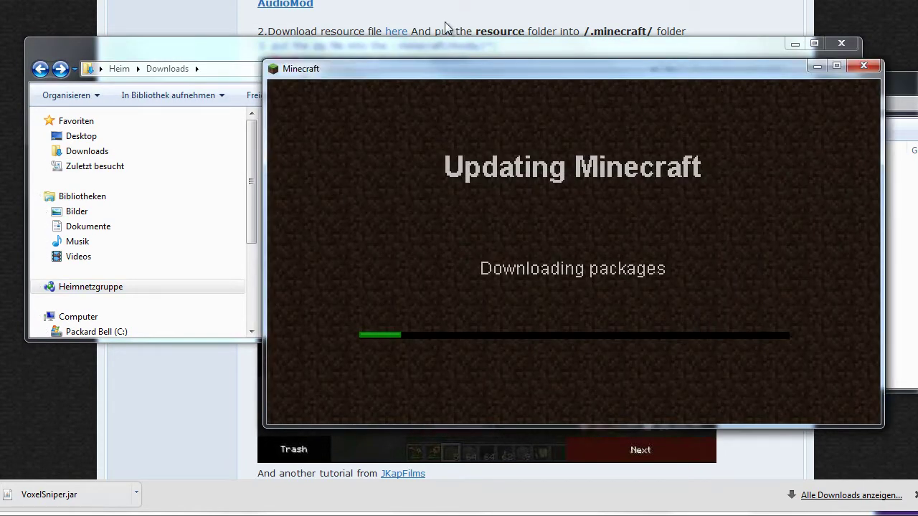
Step: Open the ModLoader 1.2.5 and AudioMod archives from the Downloads folder in WinRAR
{"action": "left_click", "coordinate": [454, 52]}
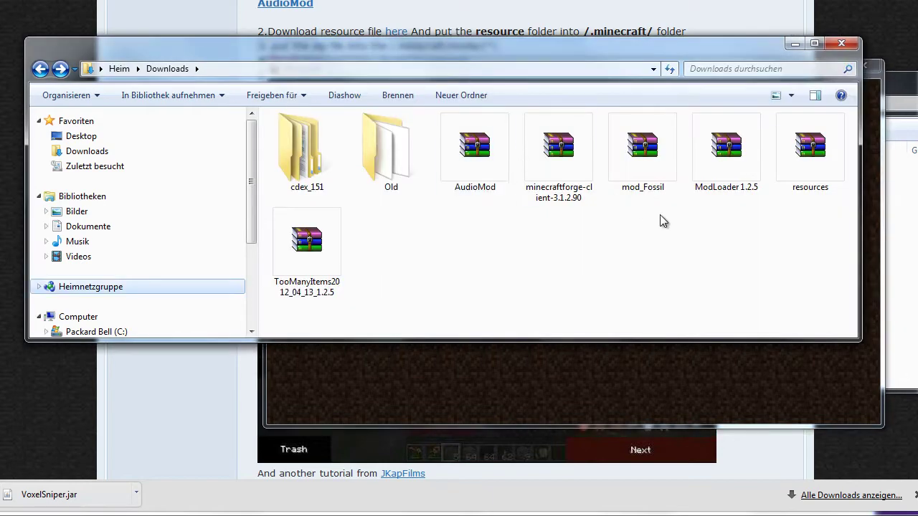
{"action": "left_click", "coordinate": [706, 164]}
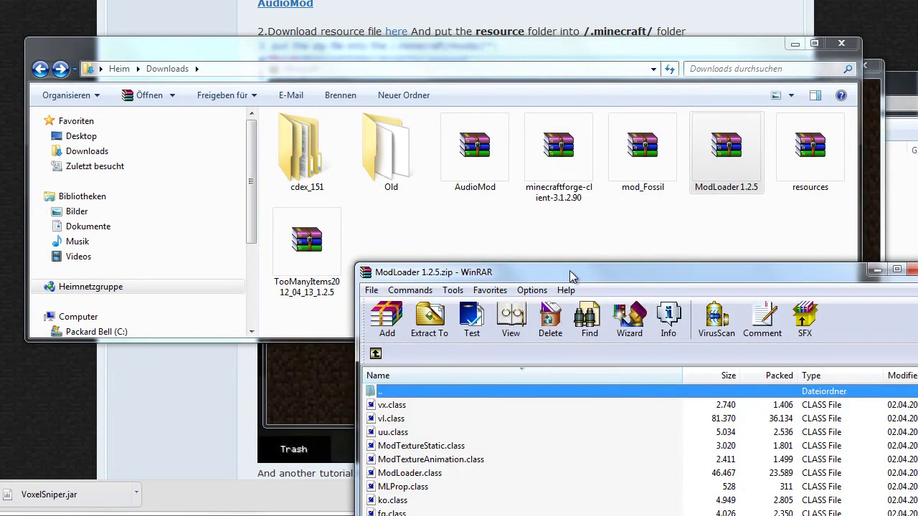
{"action": "left_click_drag", "start_coordinate": [570, 275], "coordinate": [237, 0]}
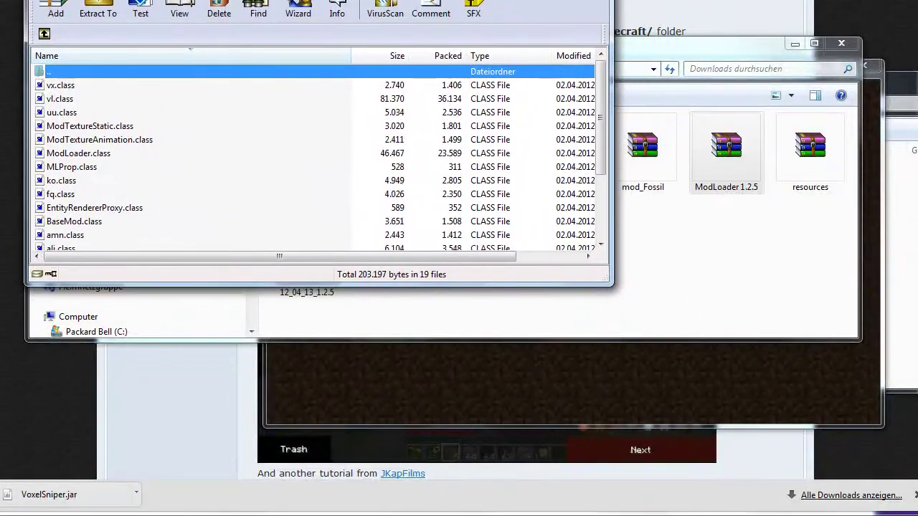
{"action": "left_click", "coordinate": [744, 304]}
{"action": "double_click", "coordinate": [495, 171]}
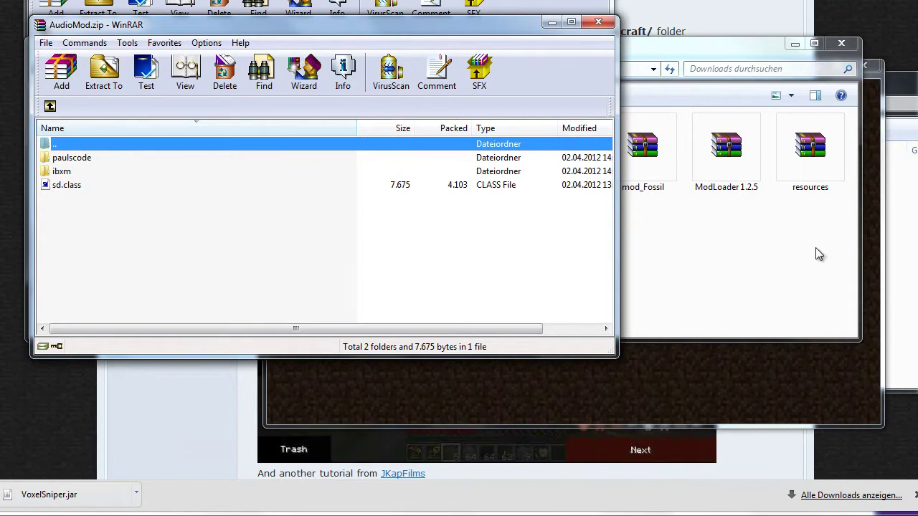
Step: Close the updated Minecraft game and open the bin folder inside .minecraft
{"action": "left_click", "coordinate": [814, 395]}
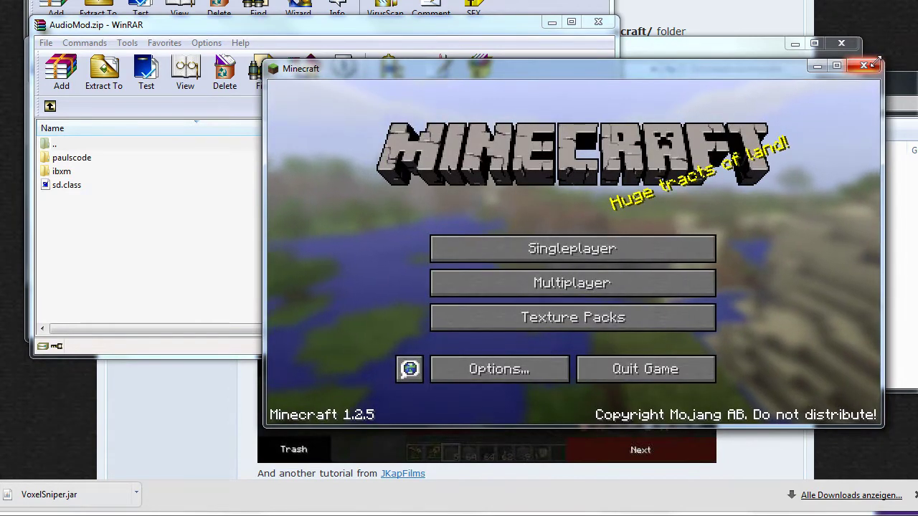
{"action": "left_click", "coordinate": [864, 66]}
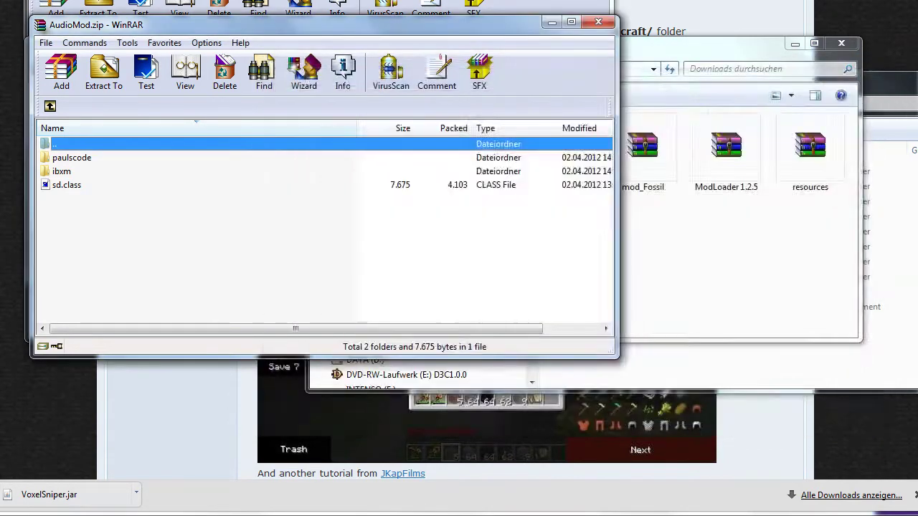
{"action": "left_click", "coordinate": [889, 216]}
{"action": "double_click", "coordinate": [611, 216]}
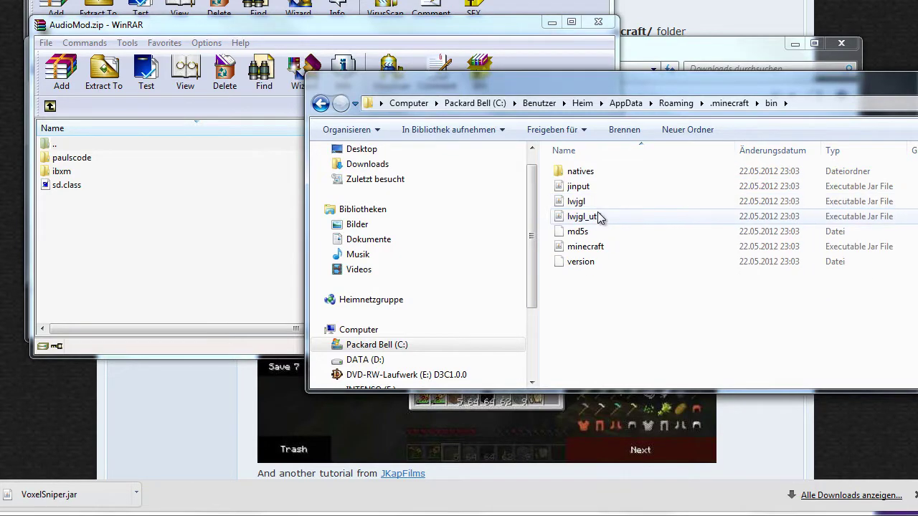
Step: Open minecraft.jar from the bin folder in WinRAR and delete its META-INF folder
{"action": "right_click", "coordinate": [604, 246]}
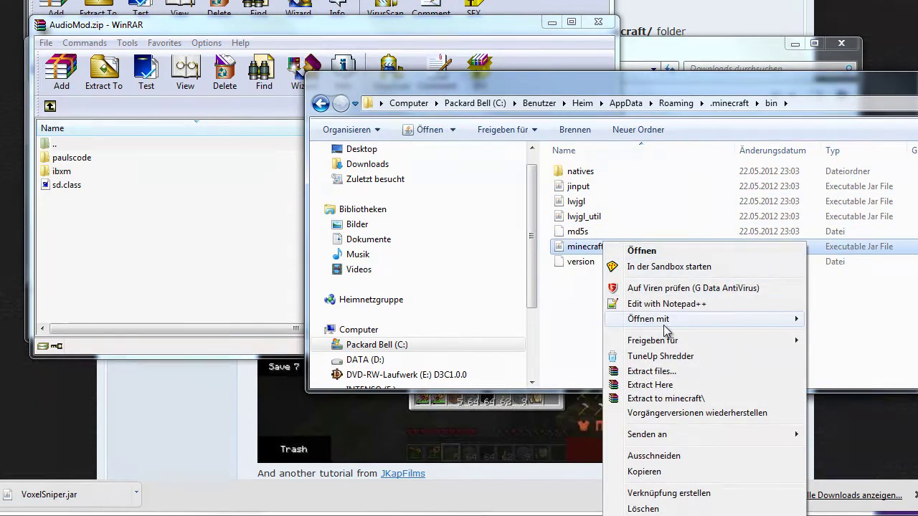
{"action": "mouse_move", "coordinate": [698, 319]}
{"action": "left_click", "coordinate": [812, 334]}
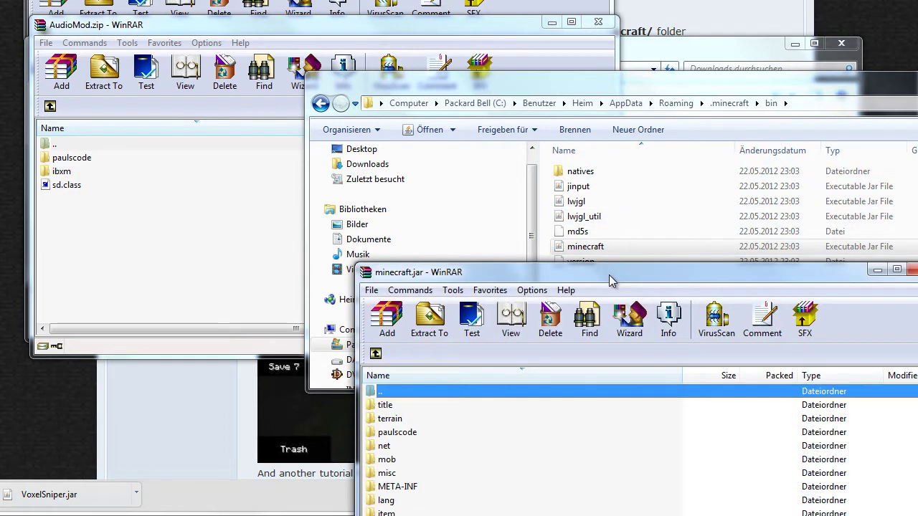
{"action": "left_click_drag", "start_coordinate": [610, 280], "coordinate": [656, 36]}
{"action": "left_click", "coordinate": [459, 246]}
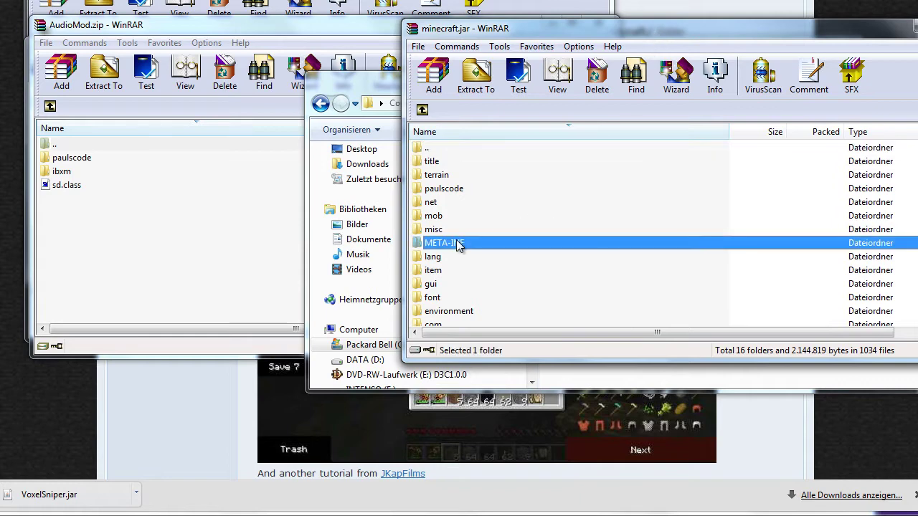
{"action": "key", "text": "Delete"}
{"action": "key", "text": "Return"}
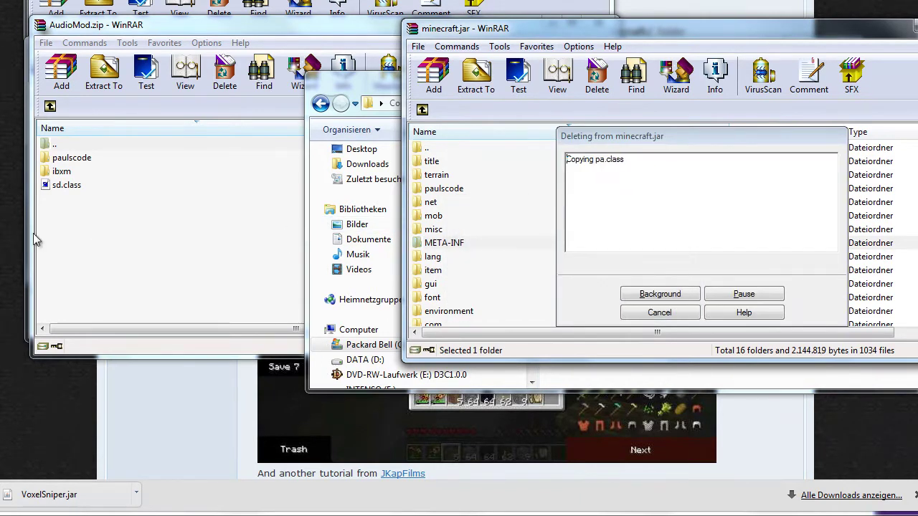
Step: Add all contents of AudioMod.zip to minecraft.jar with the default archive settings, and close the AudioMod archive
{"action": "left_click", "coordinate": [168, 235]}
{"action": "left_click", "coordinate": [169, 236]}
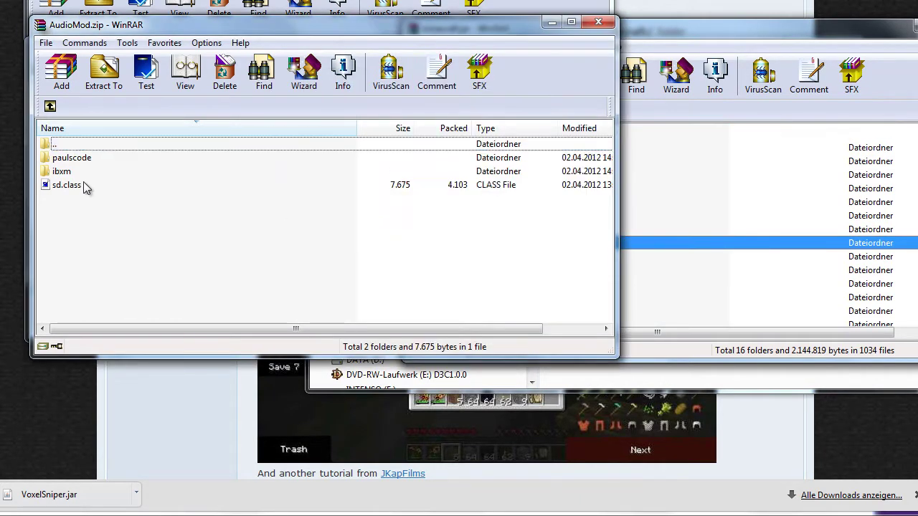
{"action": "left_click", "coordinate": [48, 173]}
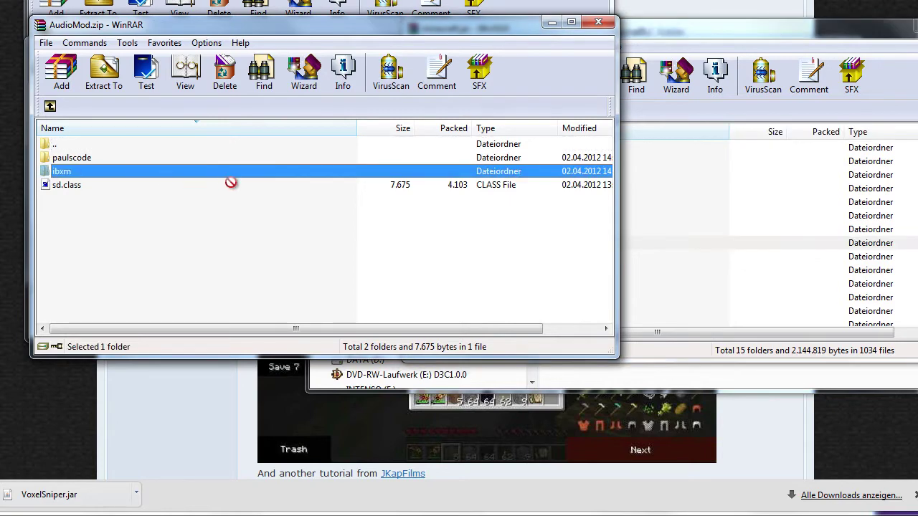
{"action": "key", "text": "ctrl+a"}
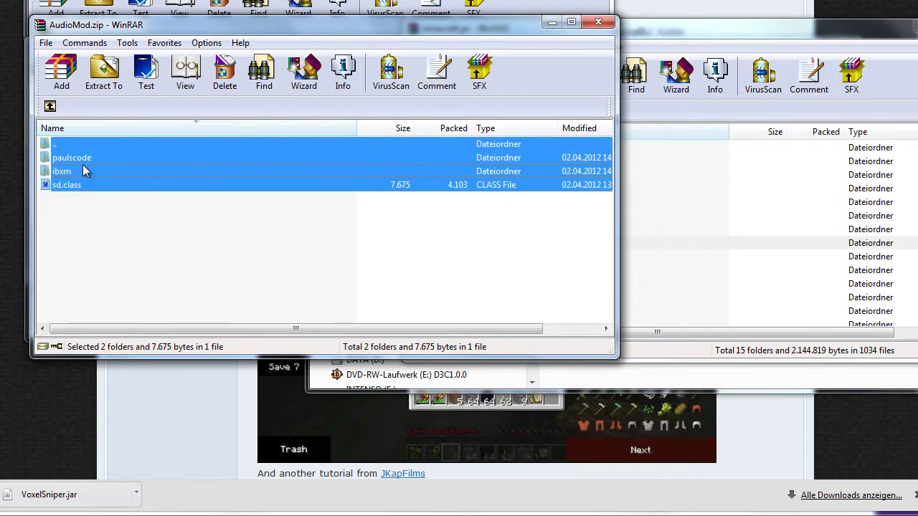
{"action": "left_click_drag", "start_coordinate": [82, 170], "coordinate": [753, 221]}
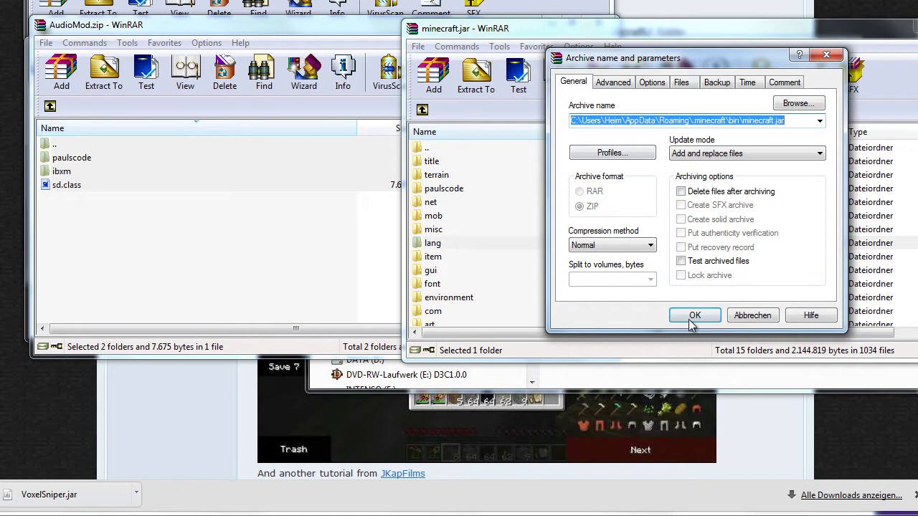
{"action": "left_click", "coordinate": [694, 315]}
{"action": "left_click", "coordinate": [358, 23]}
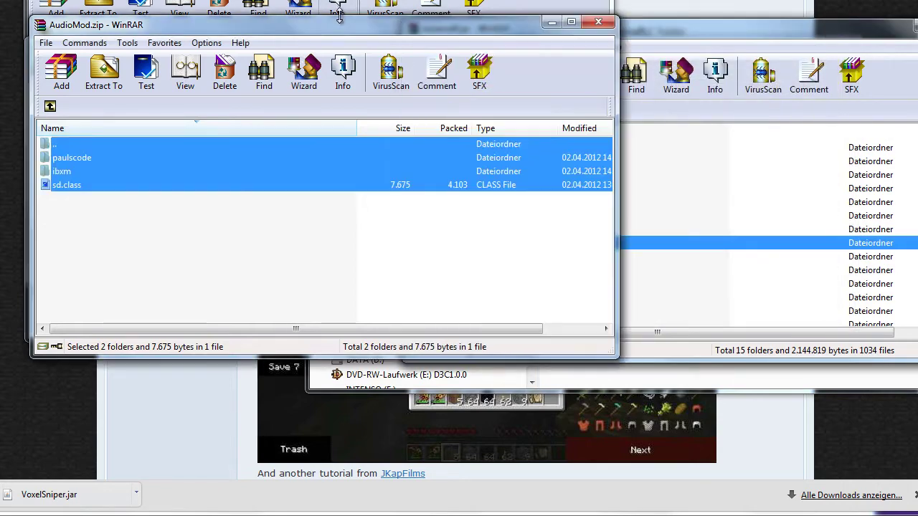
{"action": "left_click", "coordinate": [596, 25]}
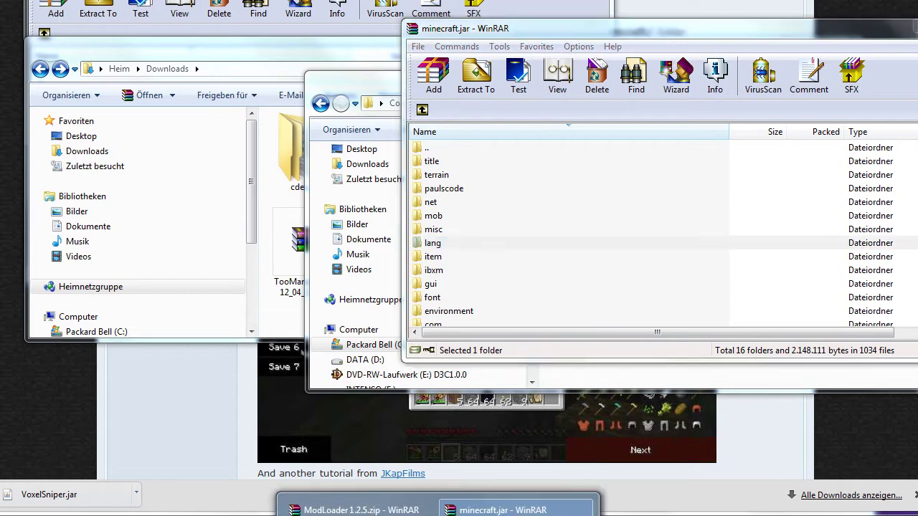
Step: Add all files from ModLoader 1.2.5.zip to minecraft.jar, then close the running Minecraft game and the ModLoader archive
{"action": "left_click", "coordinate": [344, 502]}
{"action": "key", "text": "ctrl+a"}
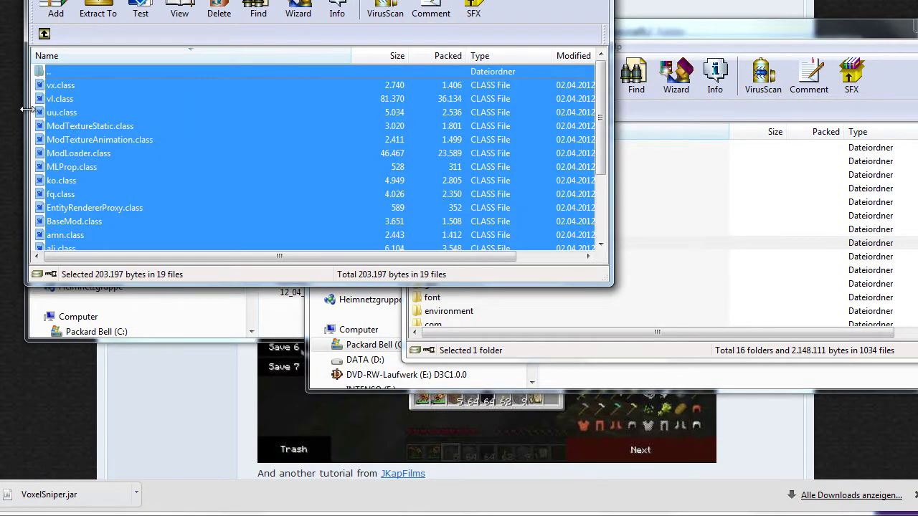
{"action": "left_click_drag", "start_coordinate": [25, 112], "coordinate": [711, 265]}
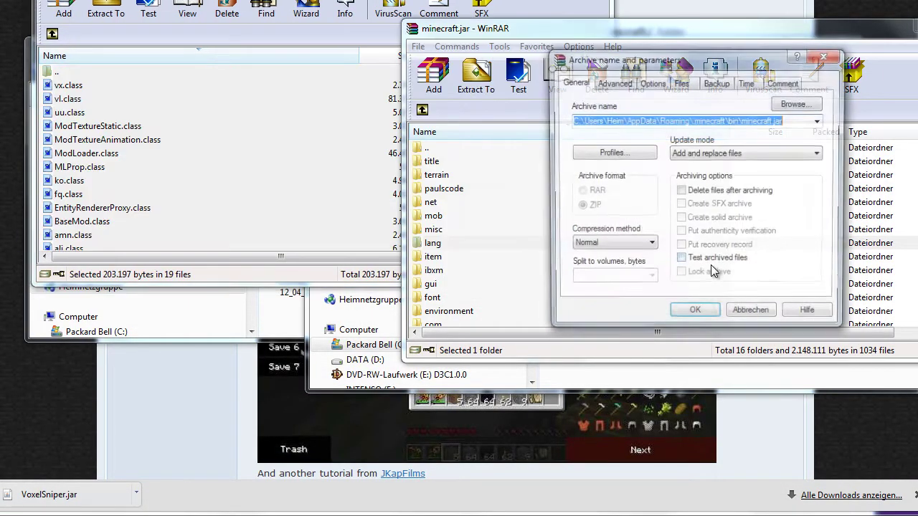
{"action": "left_click", "coordinate": [697, 313]}
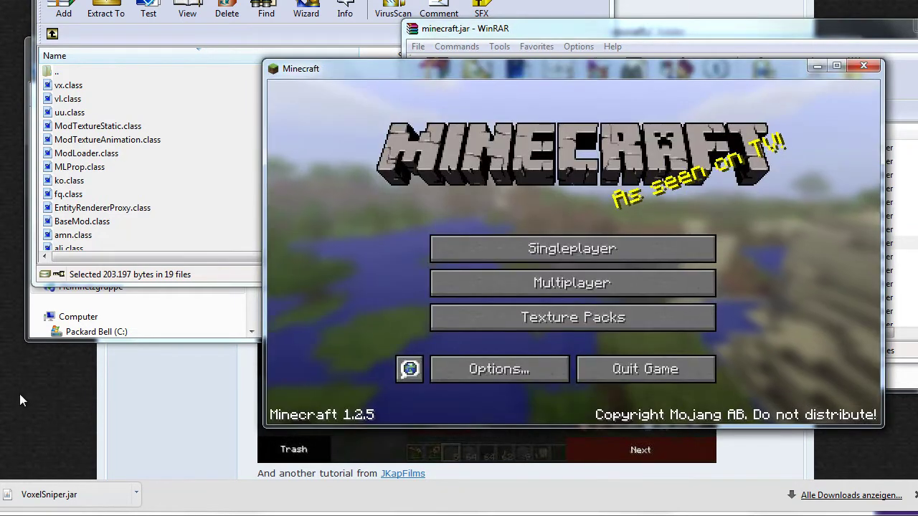
{"action": "left_click", "coordinate": [863, 63]}
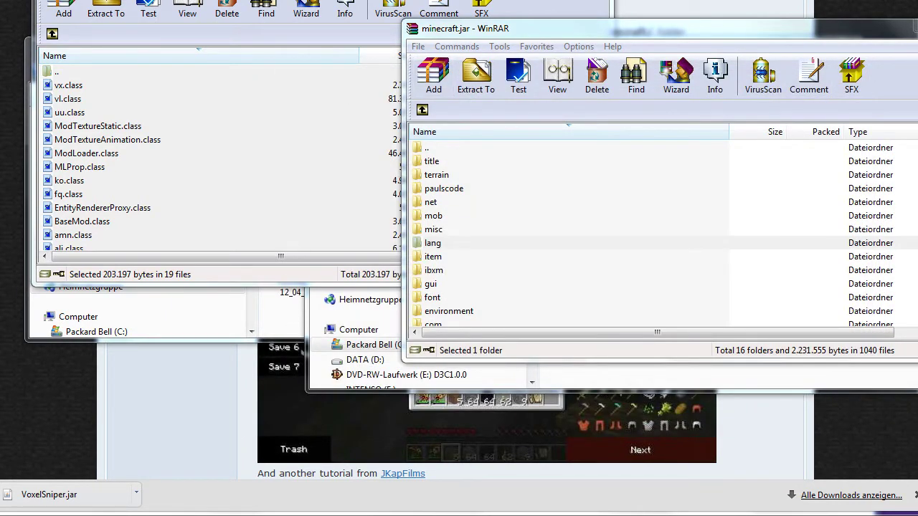
{"action": "key", "text": "alt+F4"}
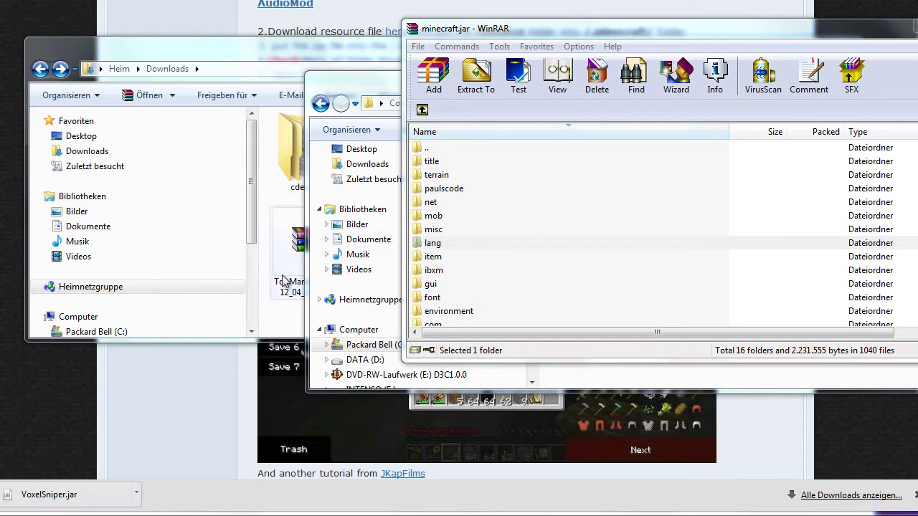
Step: Open minecraftforge-client-3.1.2.90 from Downloads, add all its contents to minecraft.jar and close the Forge archive
{"action": "left_click", "coordinate": [264, 312]}
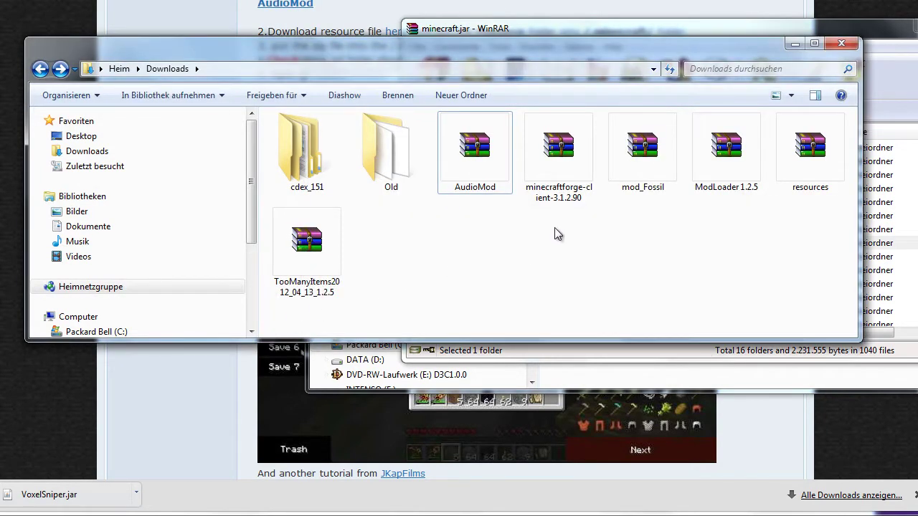
{"action": "double_click", "coordinate": [572, 165]}
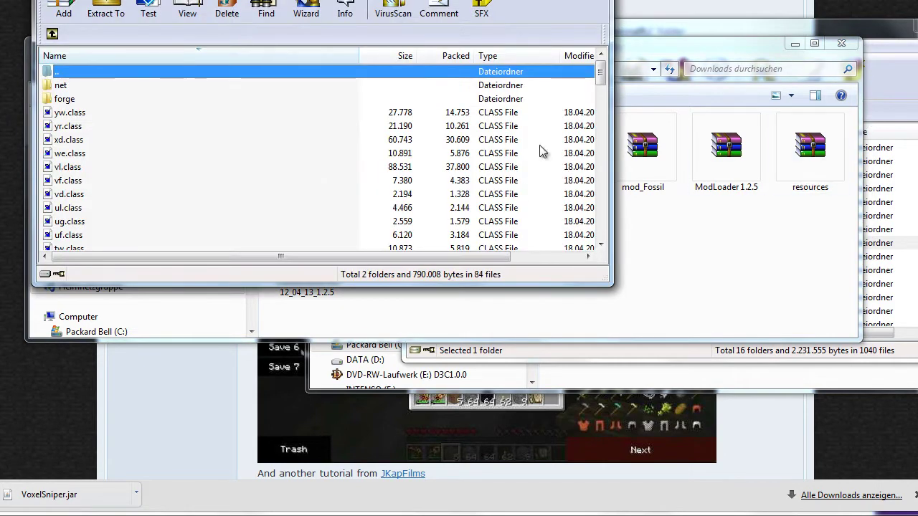
{"action": "left_click", "coordinate": [326, 185]}
{"action": "key", "text": "ctrl+a"}
{"action": "left_click_drag", "start_coordinate": [170, 156], "coordinate": [877, 244]}
{"action": "left_click", "coordinate": [690, 316]}
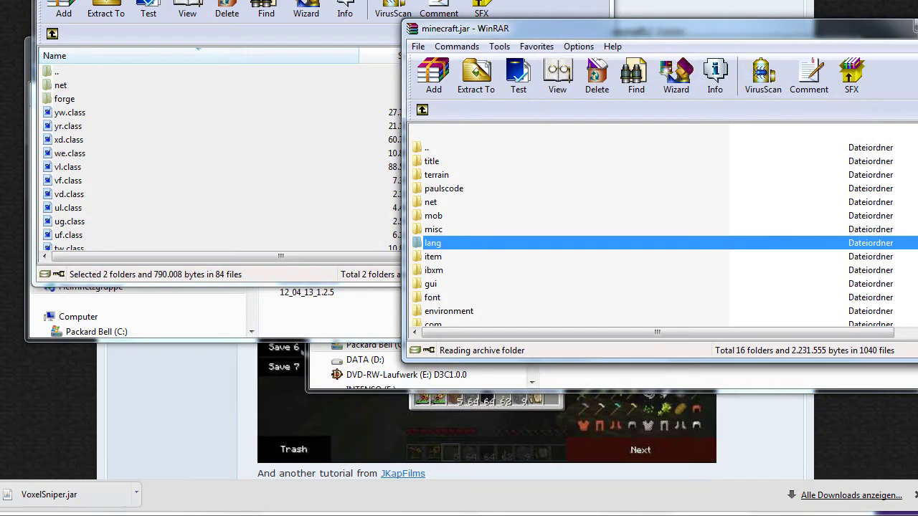
{"action": "left_click", "coordinate": [594, 2]}
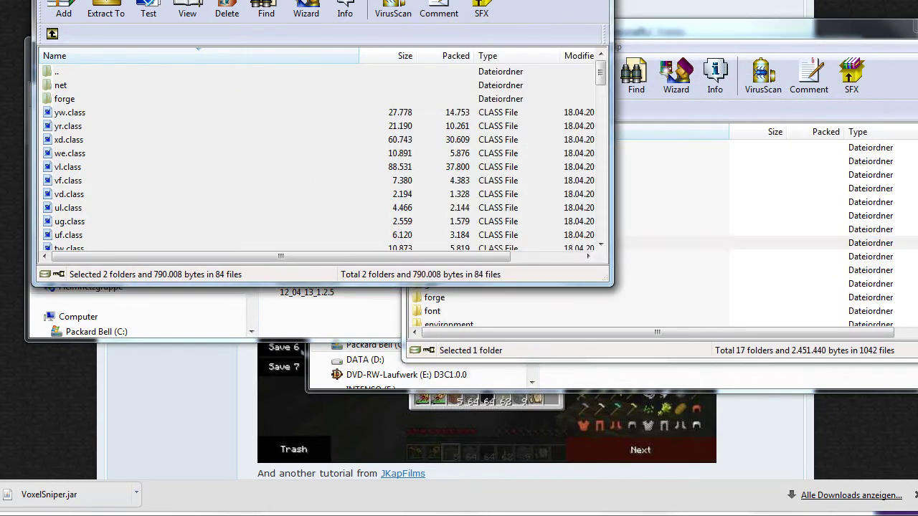
Step: Add all files from the TooManyItems2012_04_13_1.2.5 archive in Downloads to minecraft.jar, and close both archives
{"action": "left_click", "coordinate": [370, 300]}
{"action": "left_click", "coordinate": [370, 306]}
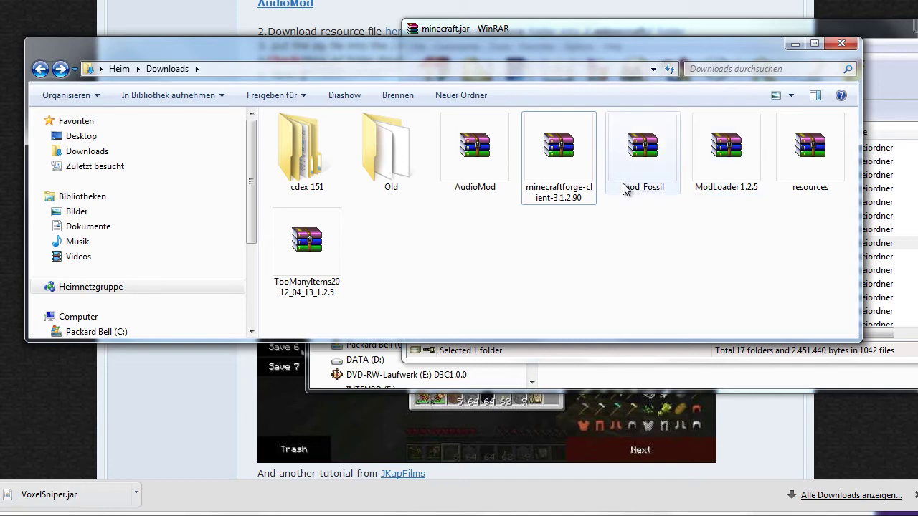
{"action": "left_click", "coordinate": [332, 256]}
{"action": "double_click", "coordinate": [320, 246]}
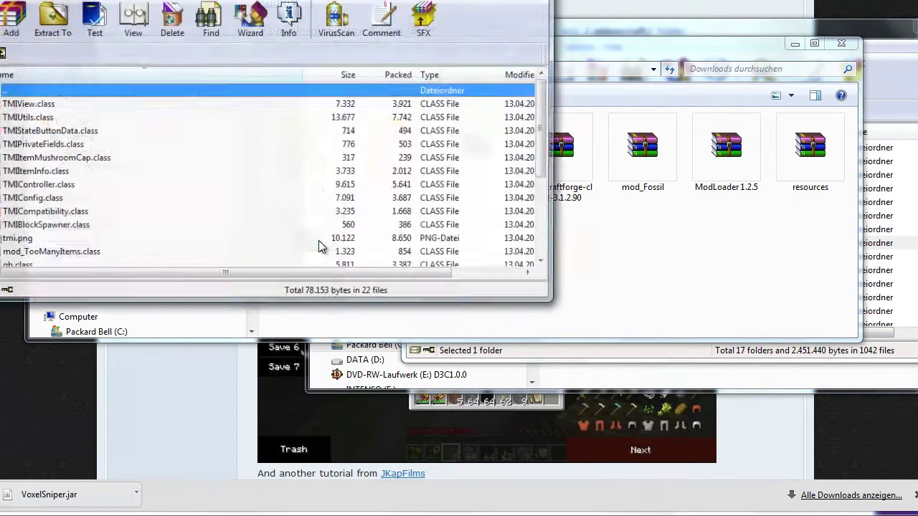
{"action": "key", "text": "ctrl+a"}
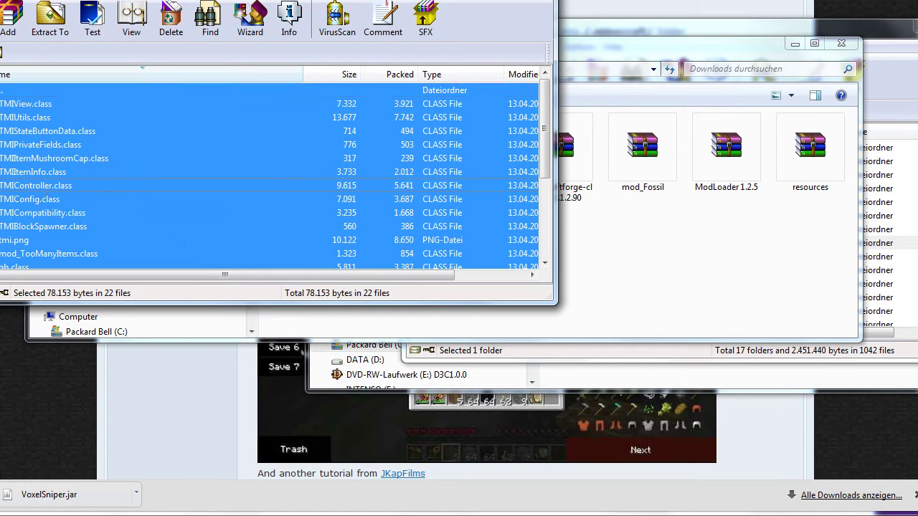
{"action": "left_click_drag", "start_coordinate": [915, 294], "coordinate": [912, 295]}
{"action": "left_click", "coordinate": [695, 315]}
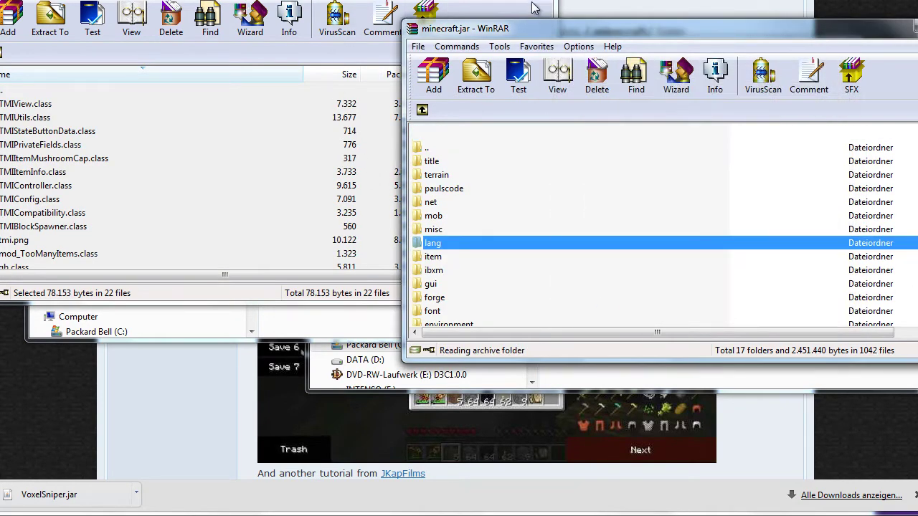
{"action": "key", "text": "alt+F4"}
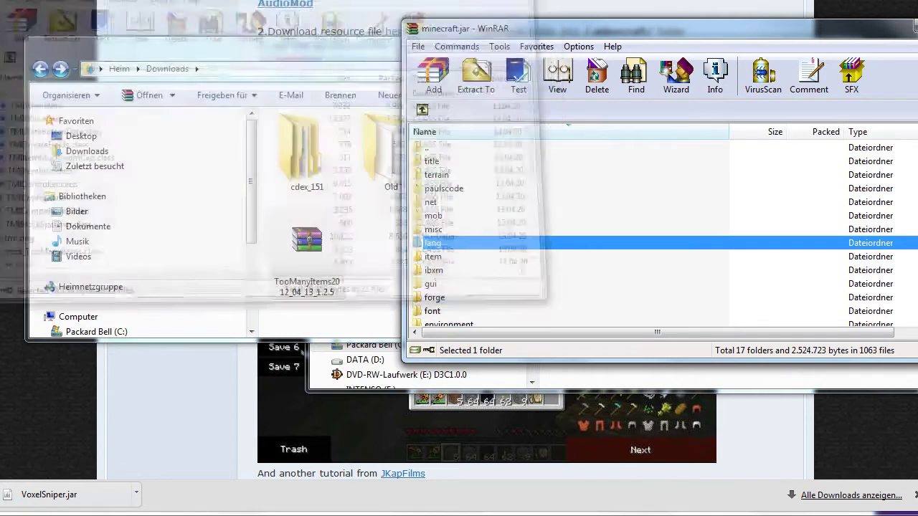
{"action": "key", "text": "alt+F4"}
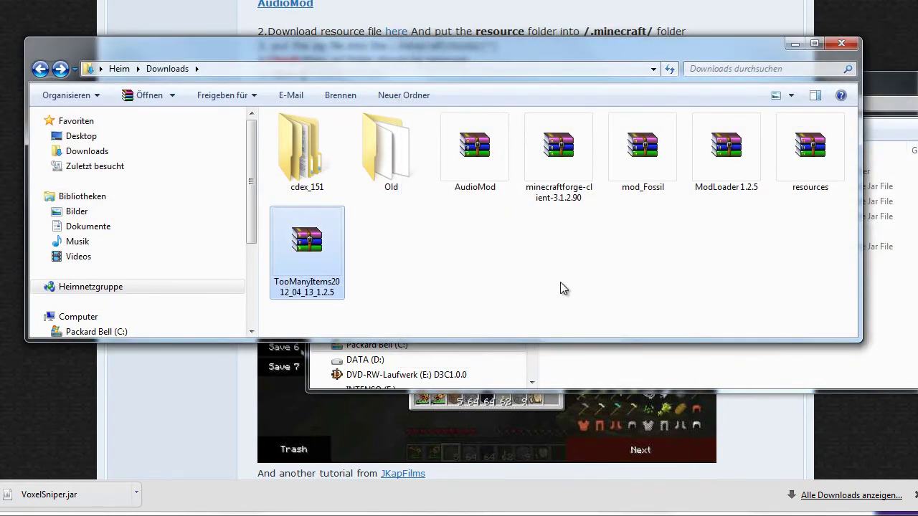
Step: Open the resources archive from Downloads and arrange the .minecraft folder window beside it
{"action": "double_click", "coordinate": [827, 162]}
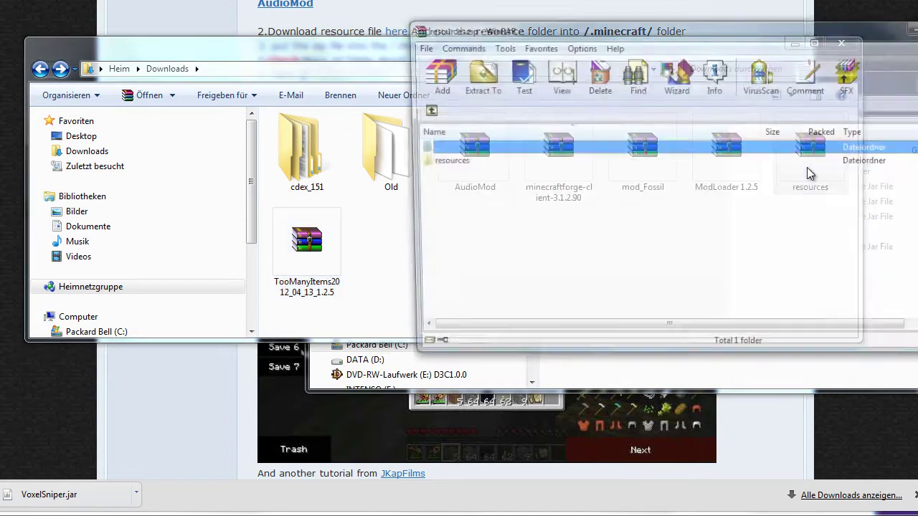
{"action": "key", "text": "alt+Tab"}
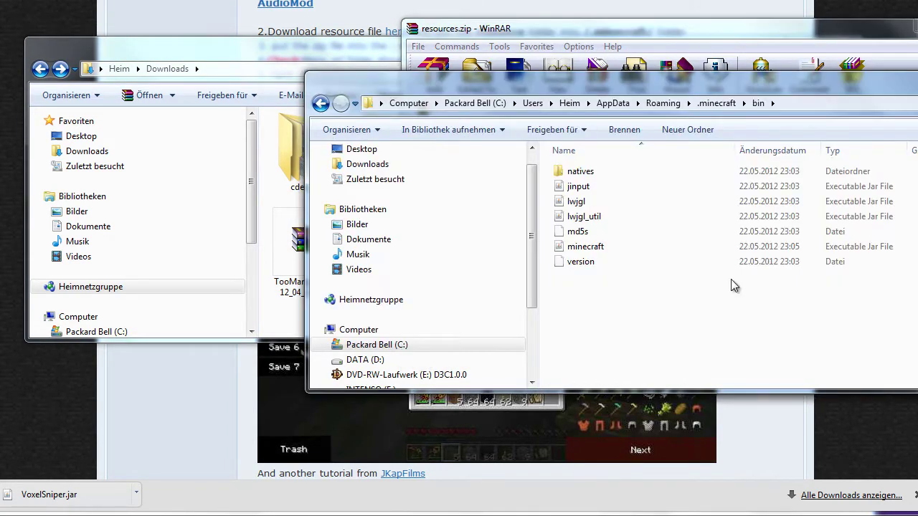
{"action": "left_click", "coordinate": [711, 104]}
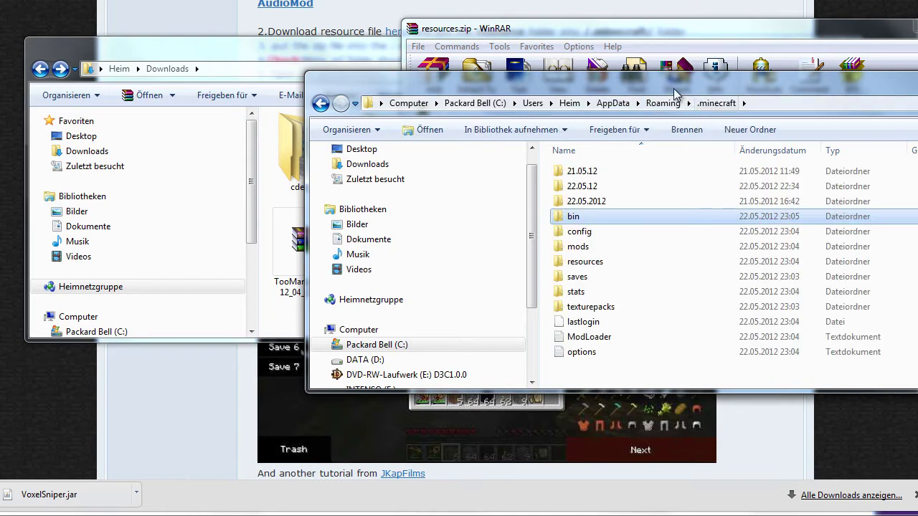
{"action": "left_click_drag", "start_coordinate": [674, 89], "coordinate": [881, 86]}
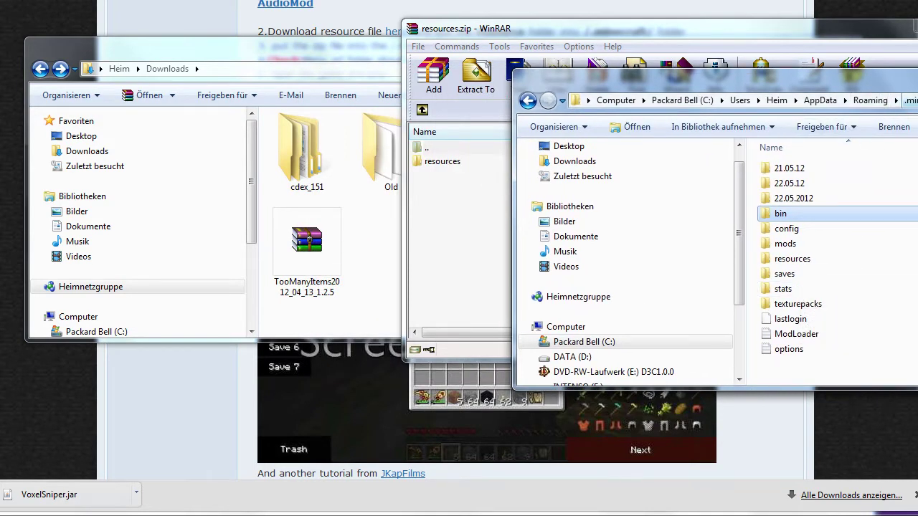
Step: Copy the resources folder from resources.zip into .minecraft, merging it with the existing resources folder
{"action": "left_click", "coordinate": [380, 299]}
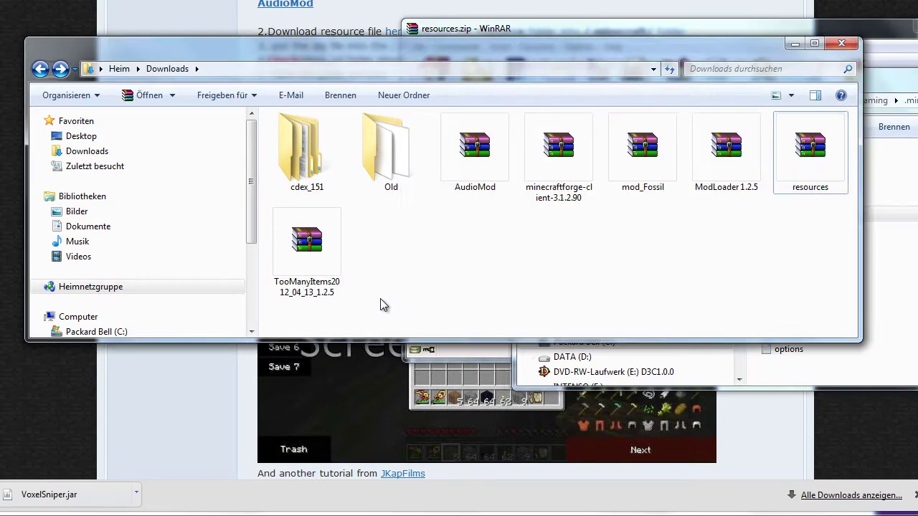
{"action": "left_click", "coordinate": [897, 349]}
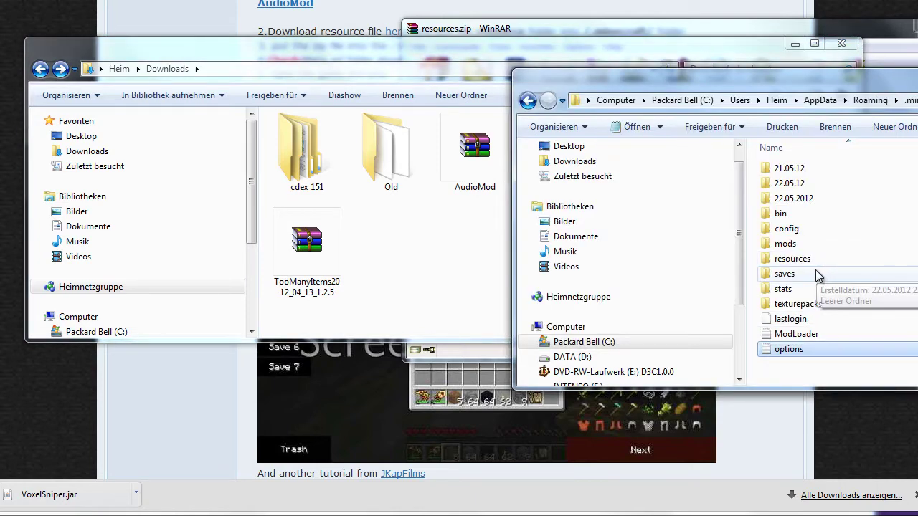
{"action": "left_click", "coordinate": [505, 269]}
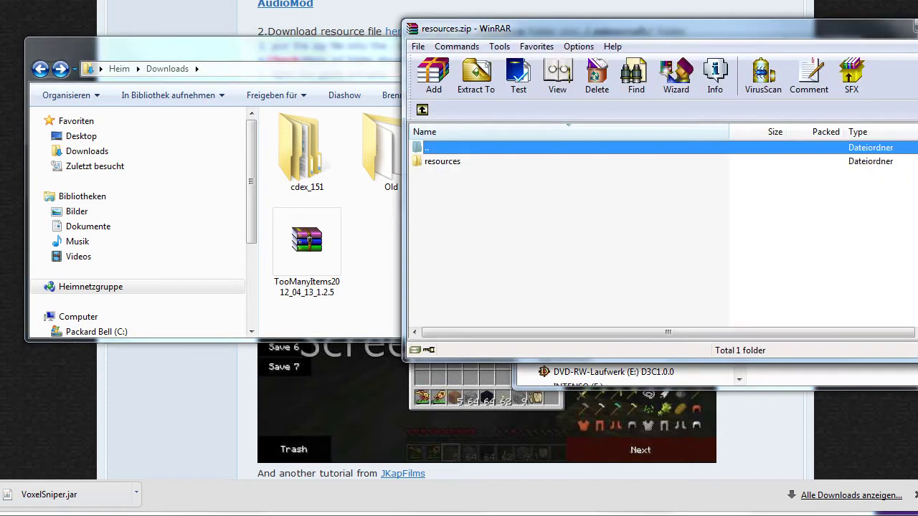
{"action": "left_click", "coordinate": [451, 163]}
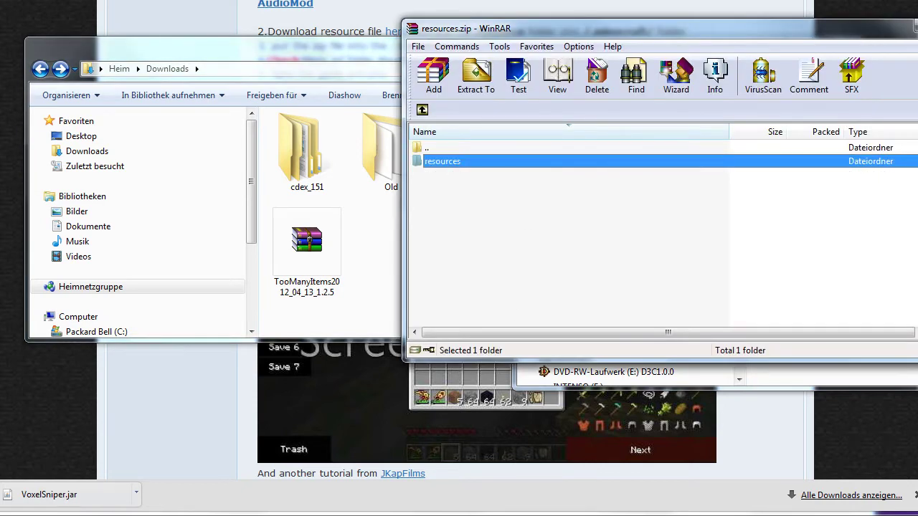
{"action": "left_click_drag", "start_coordinate": [442, 161], "coordinate": [799, 375]}
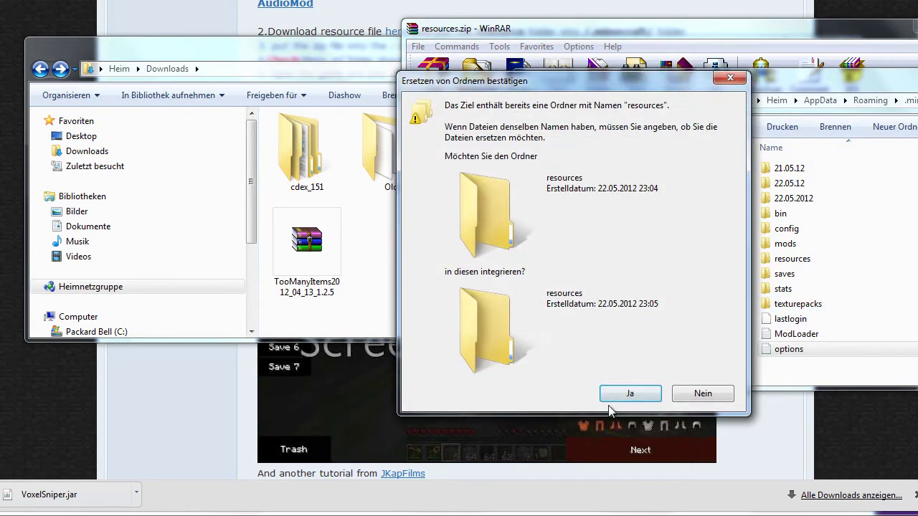
{"action": "left_click", "coordinate": [612, 397]}
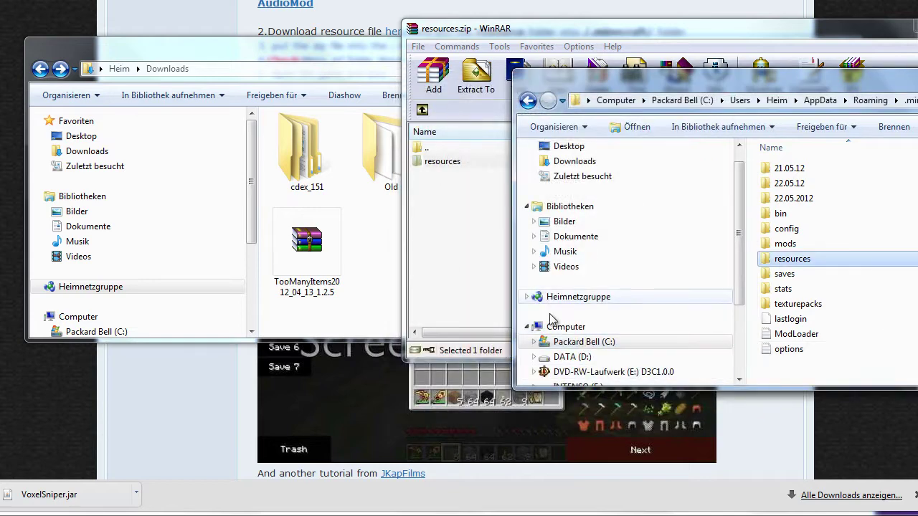
Step: Close the resources archive and open the mods folder inside .minecraft
{"action": "left_click", "coordinate": [504, 284]}
{"action": "key", "text": "alt+F4"}
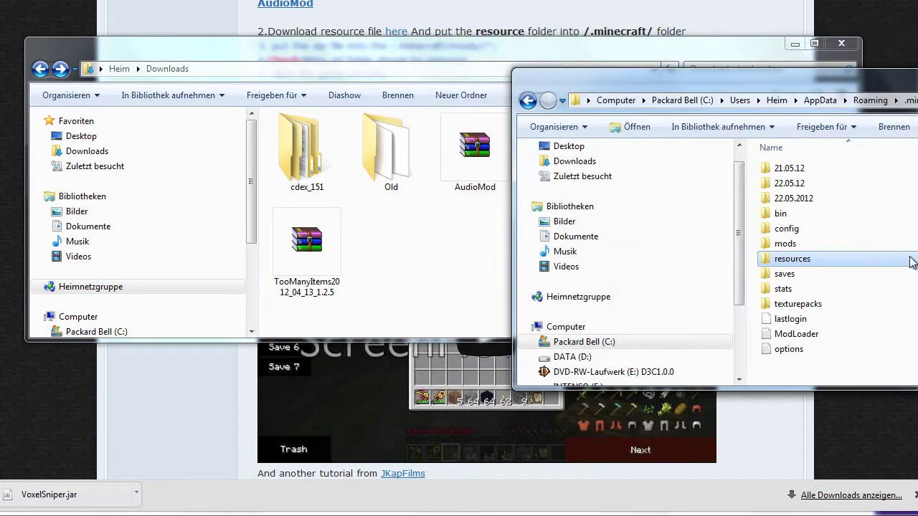
{"action": "left_click", "coordinate": [821, 246]}
{"action": "double_click", "coordinate": [821, 246]}
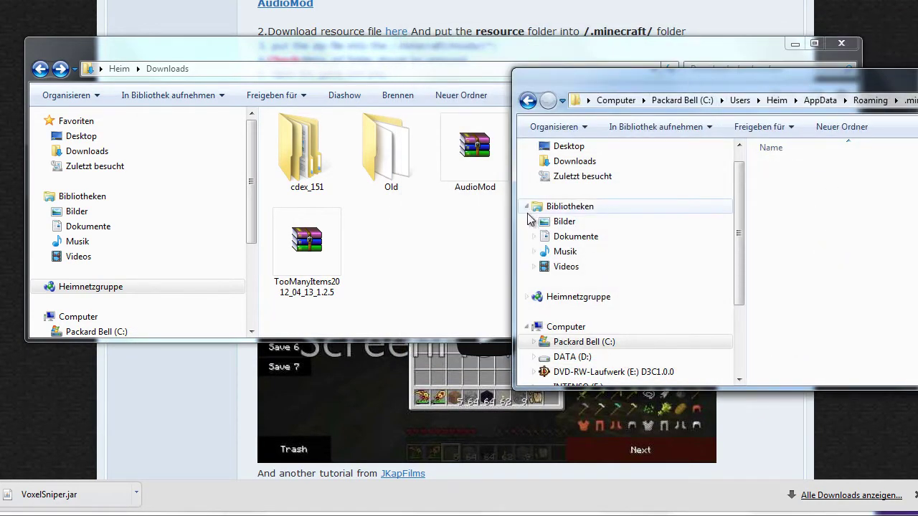
Step: Move the mod_Fossil archive from Downloads into the .minecraft mods folder, close the Downloads window and reposition the mods folder window
{"action": "left_click", "coordinate": [444, 274]}
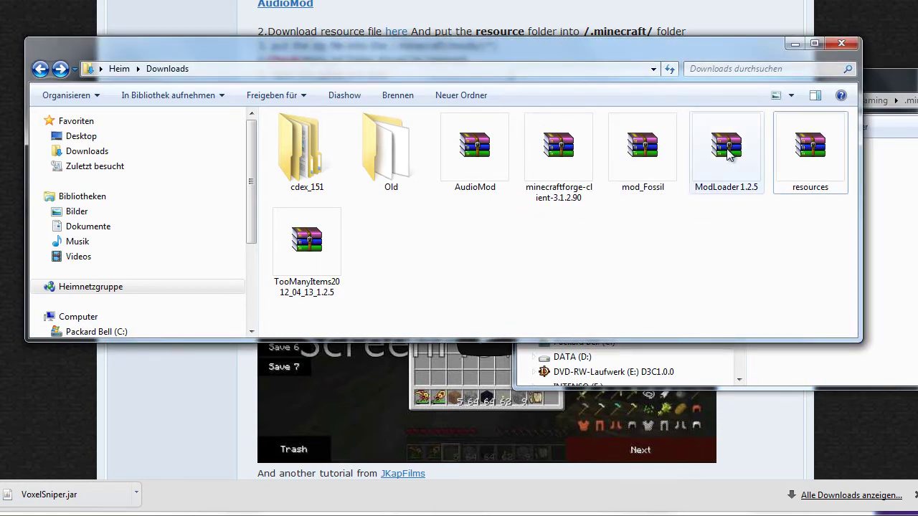
{"action": "left_click_drag", "start_coordinate": [740, 54], "coordinate": [652, 152]}
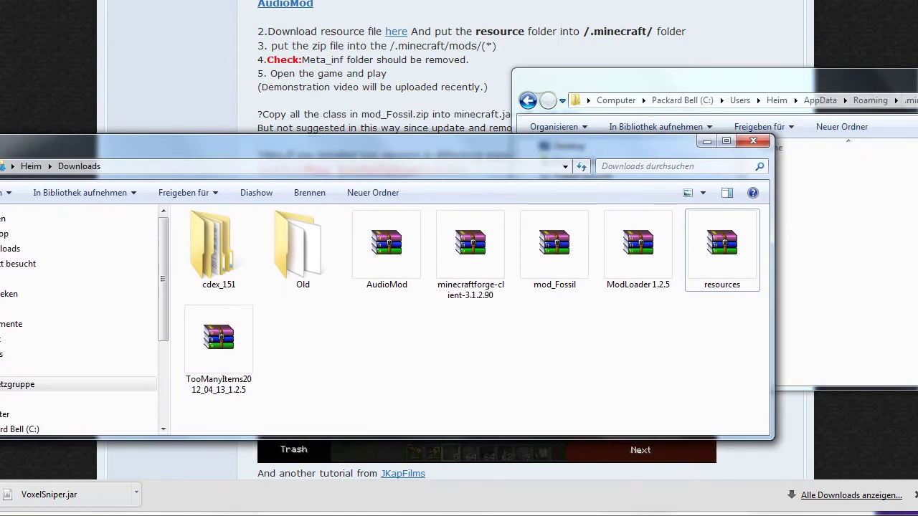
{"action": "key", "text": "alt+Tab"}
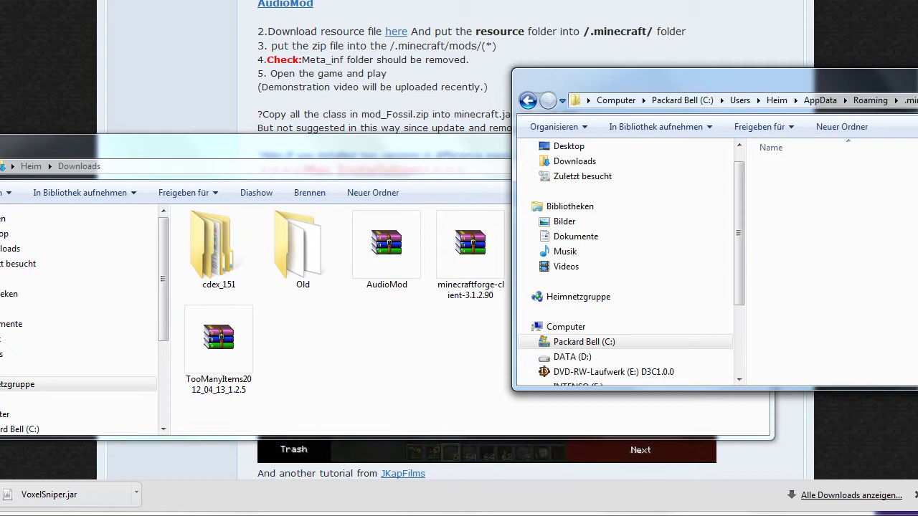
{"action": "left_click", "coordinate": [454, 364]}
{"action": "left_click", "coordinate": [846, 301]}
{"action": "left_click", "coordinate": [323, 379]}
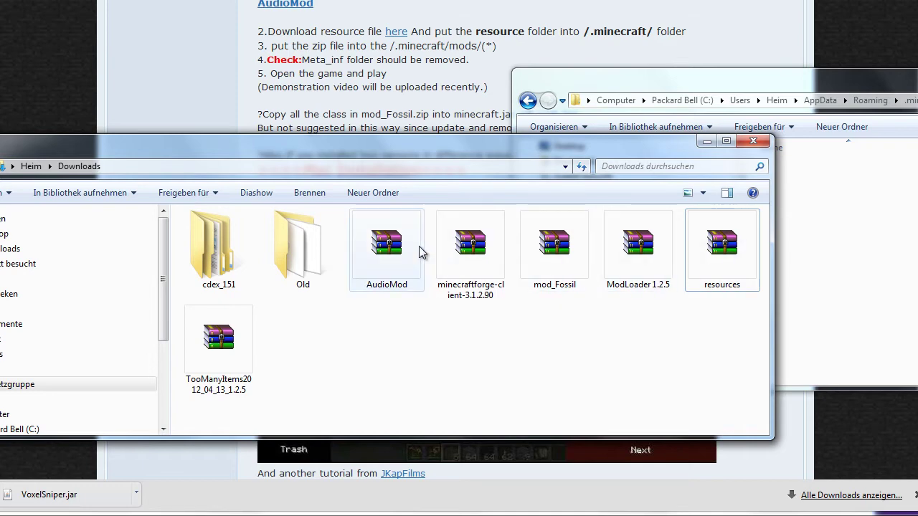
{"action": "left_click_drag", "start_coordinate": [554, 244], "coordinate": [887, 270]}
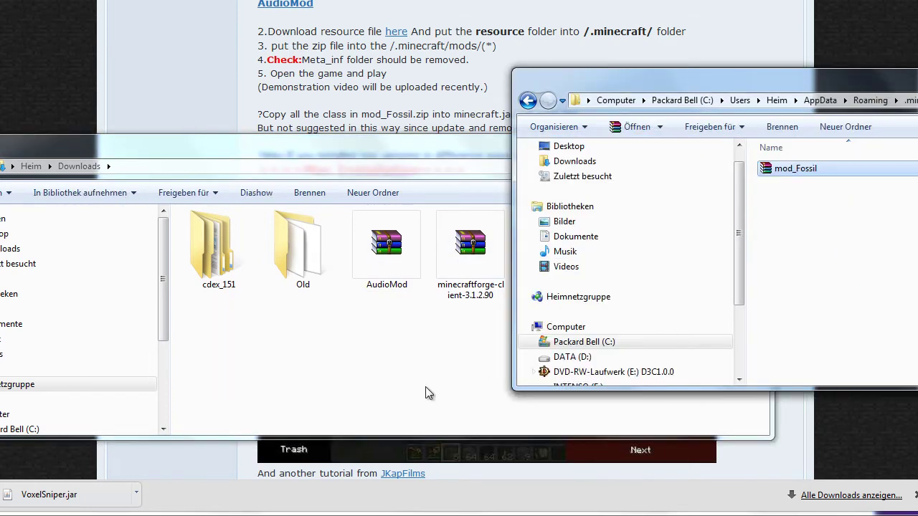
{"action": "left_click", "coordinate": [426, 388]}
{"action": "left_click", "coordinate": [753, 142]}
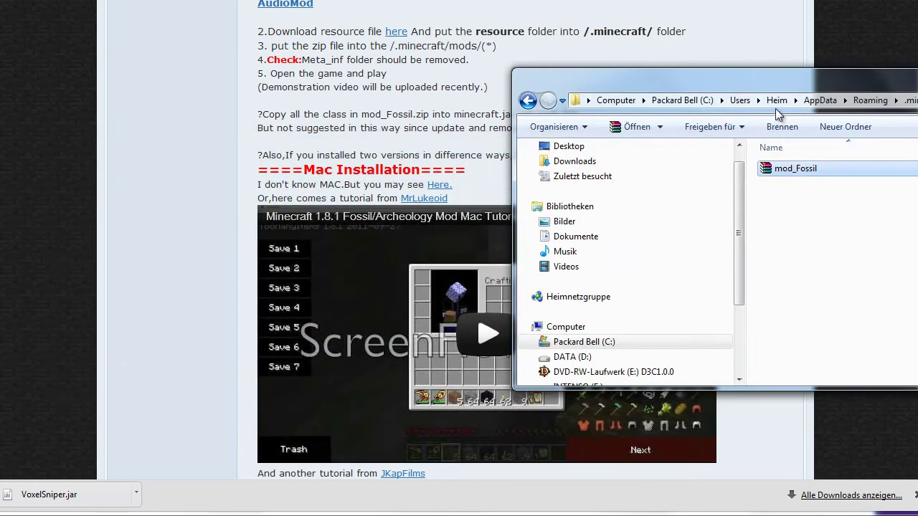
{"action": "left_click_drag", "start_coordinate": [782, 80], "coordinate": [359, 98]}
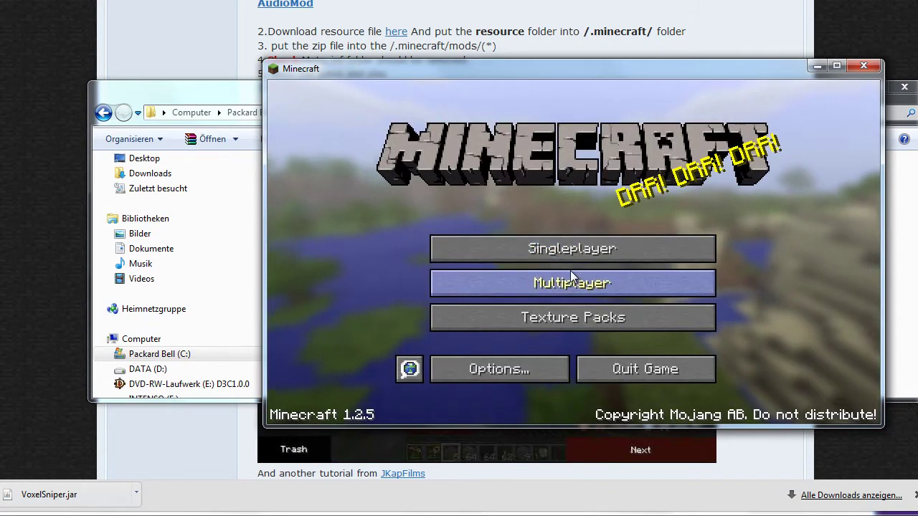
Step: Create a singleplayer world named New World in Survival mode
{"action": "left_click", "coordinate": [573, 253]}
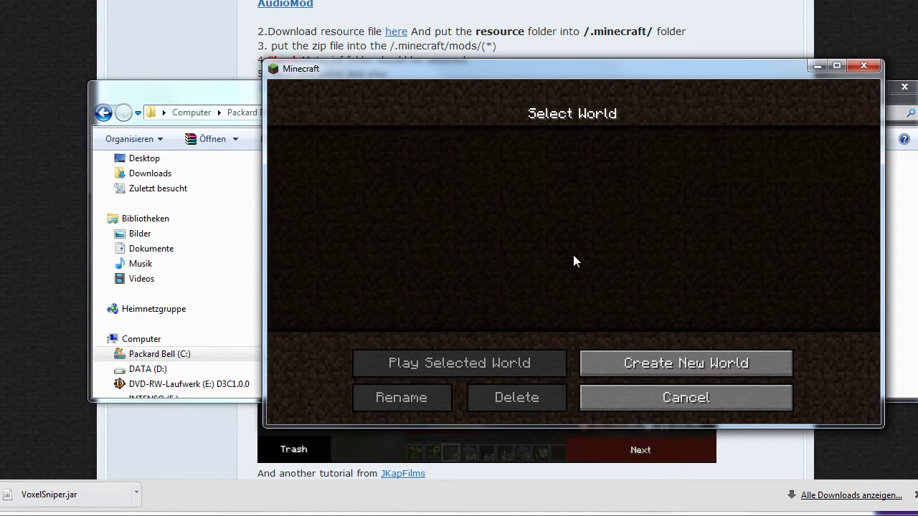
{"action": "left_click", "coordinate": [591, 364]}
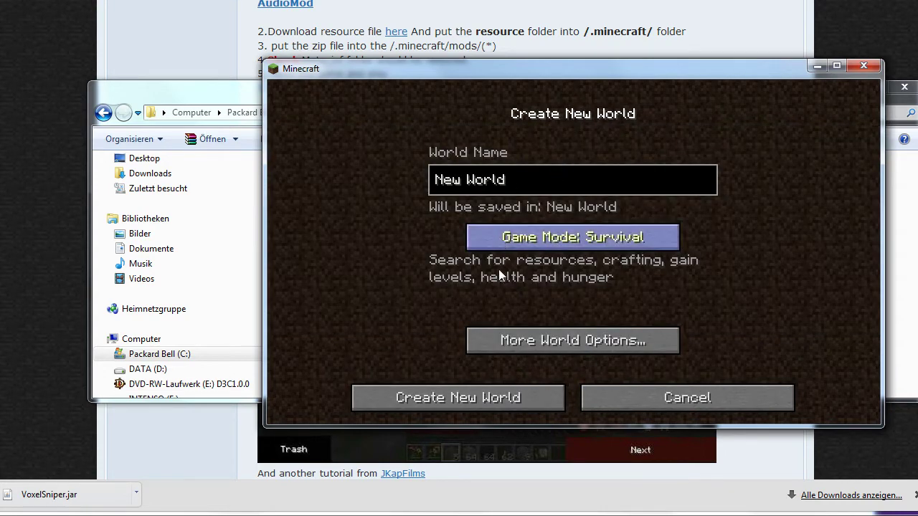
{"action": "left_click", "coordinate": [495, 402]}
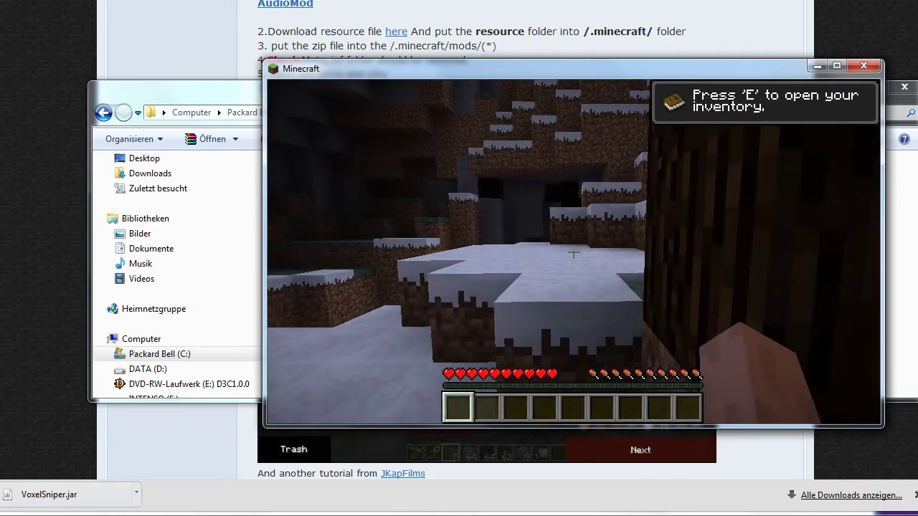
Step: Check the TooManyItems list in the inventory for the Fossil/Archeology items, and return to the world
{"action": "key", "text": "w"}
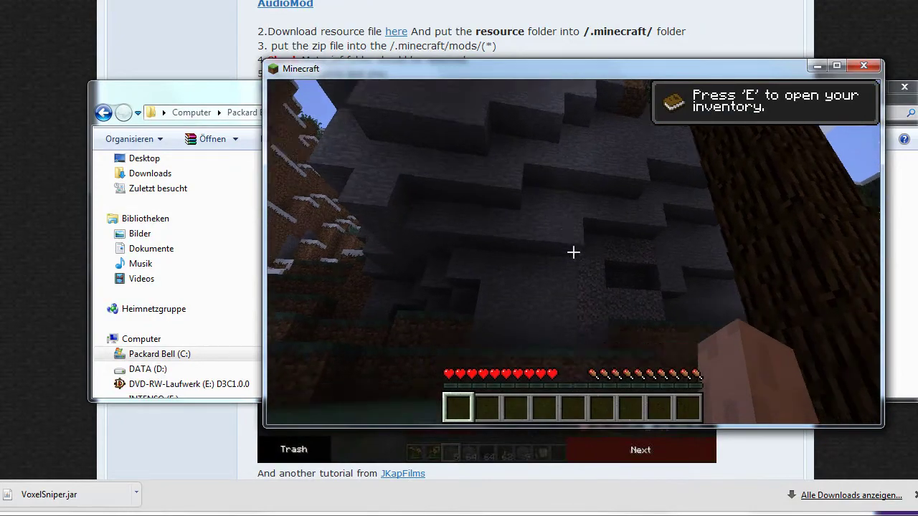
{"action": "key", "text": "e"}
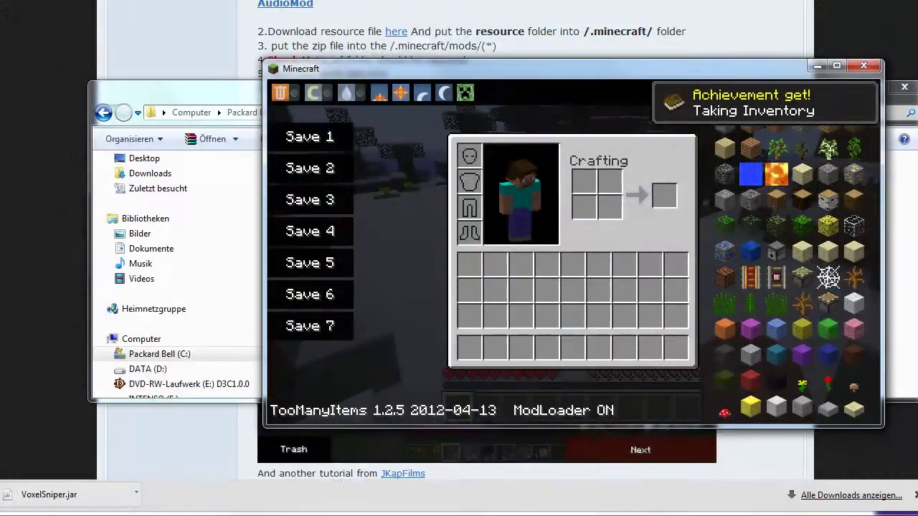
{"action": "scroll", "coordinate": [788, 208], "scroll_direction": "down", "scroll_amount": 1}
{"action": "scroll", "coordinate": [789, 215], "scroll_direction": "down", "scroll_amount": 1}
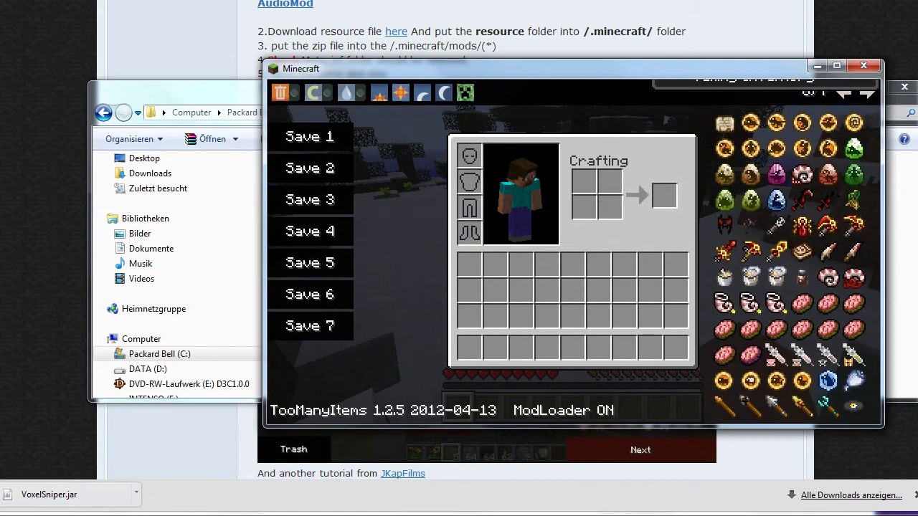
{"action": "key", "text": "e"}
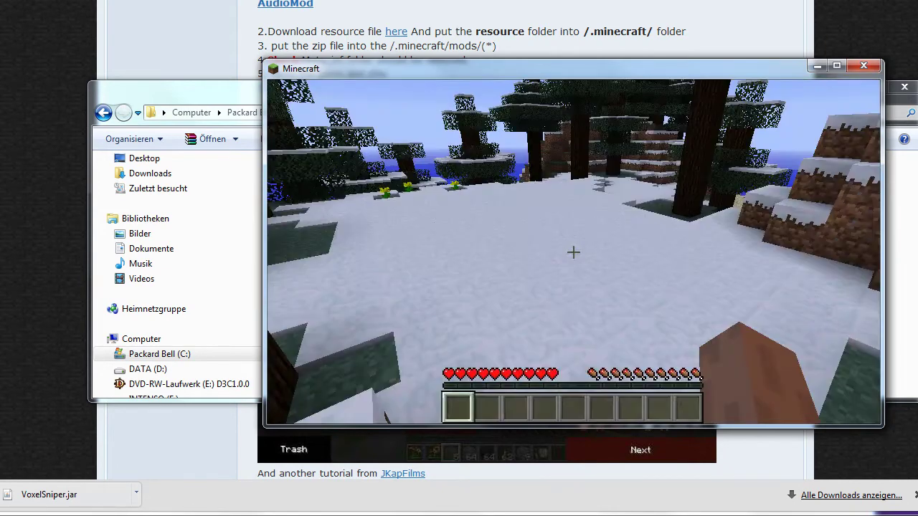
Step: Switch the world to Creative mode through TooManyItems and look through the item selection down to the mod's items
{"action": "key", "text": "e"}
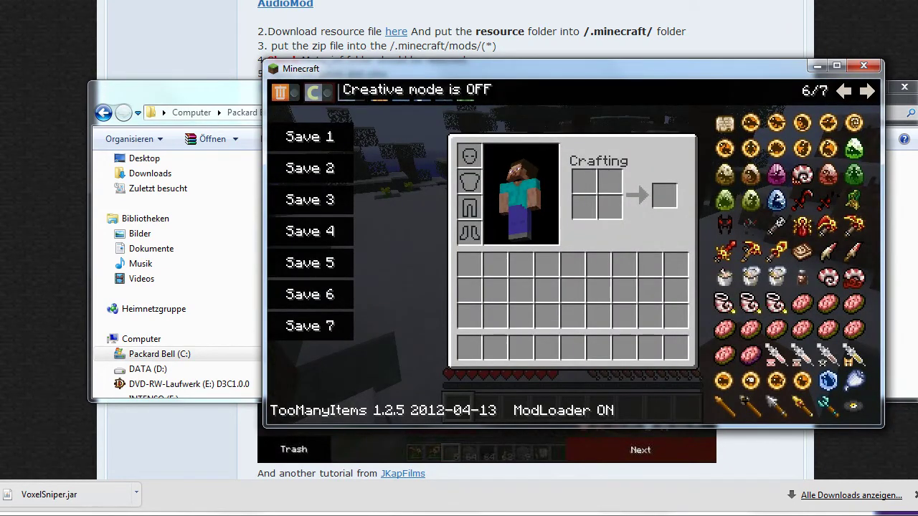
{"action": "left_click", "coordinate": [312, 92]}
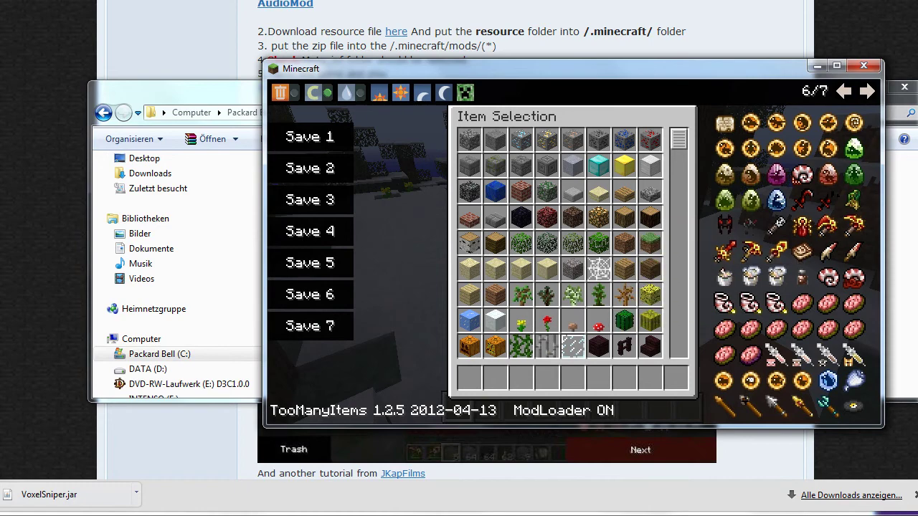
{"action": "scroll", "coordinate": [574, 244], "scroll_direction": "down", "scroll_amount": 15}
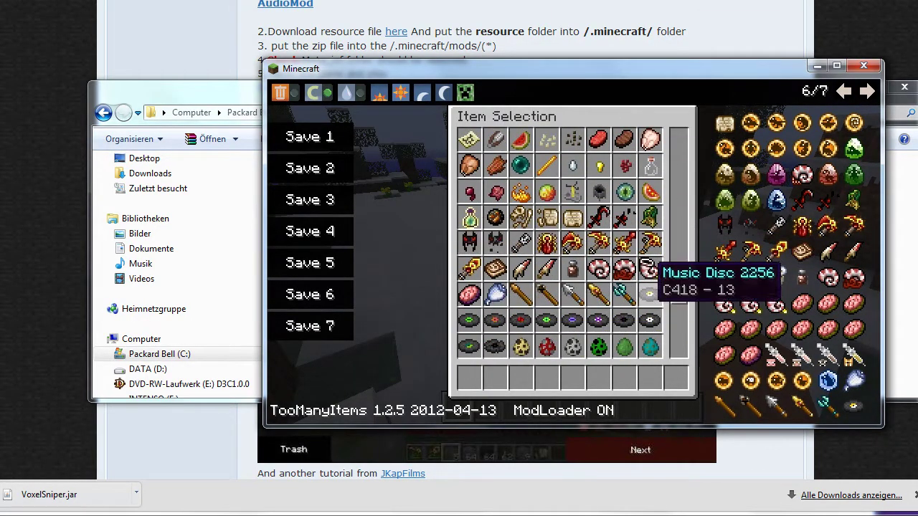
{"action": "key", "text": "e"}
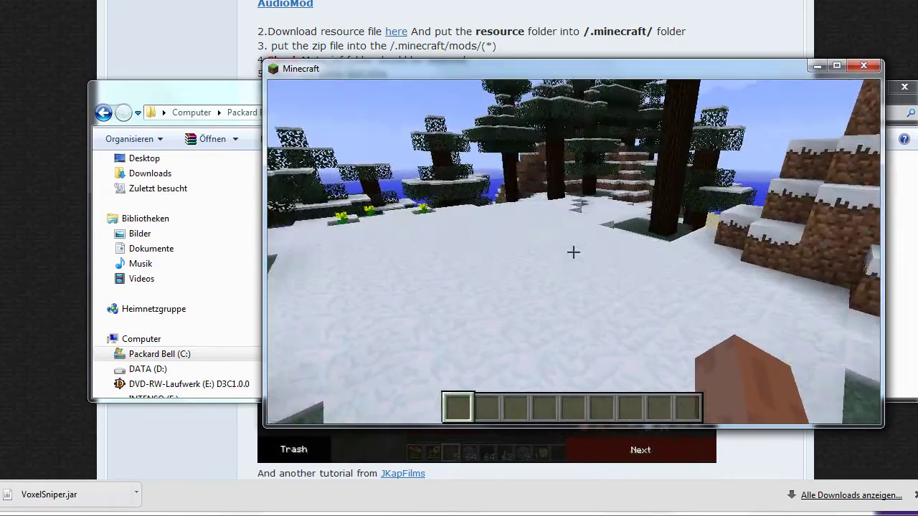
Step: Walk across the snowy forest and look over the surrounding cliffs of the new world
{"action": "key", "text": "w"}
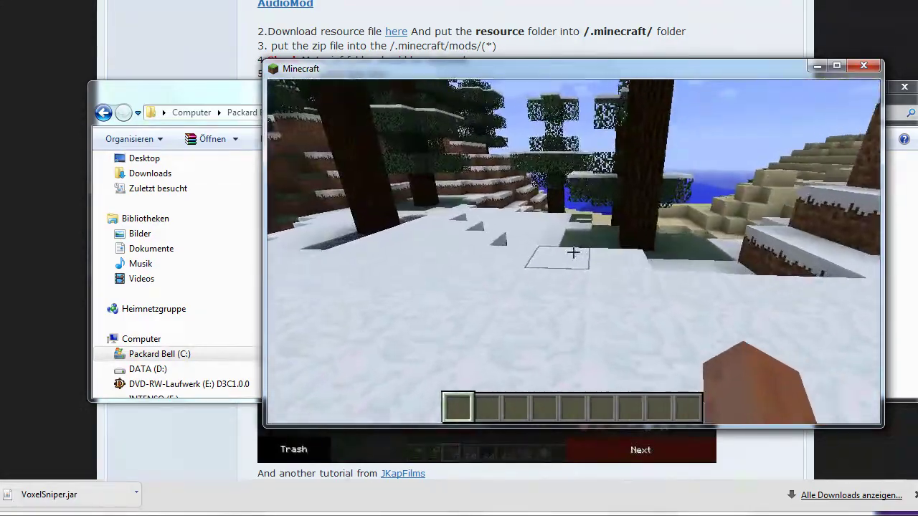
{"action": "key", "text": "w"}
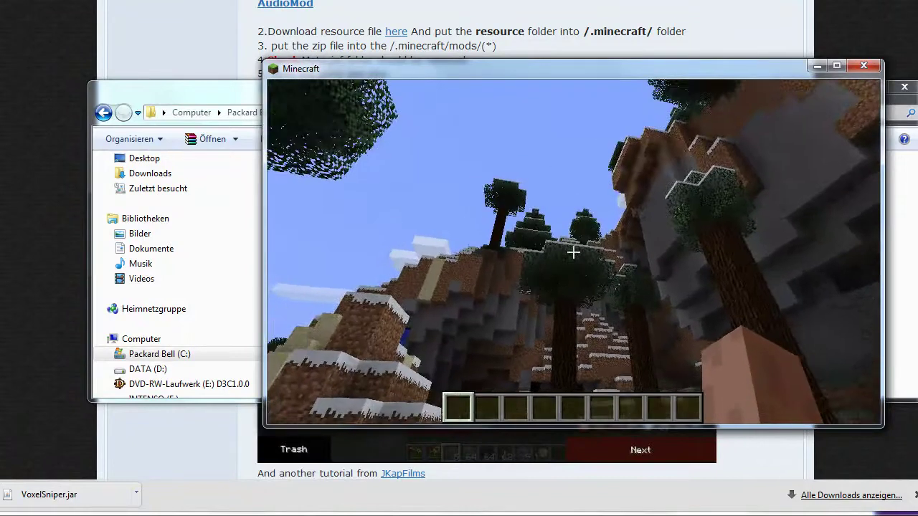
{"action": "key", "text": "w"}
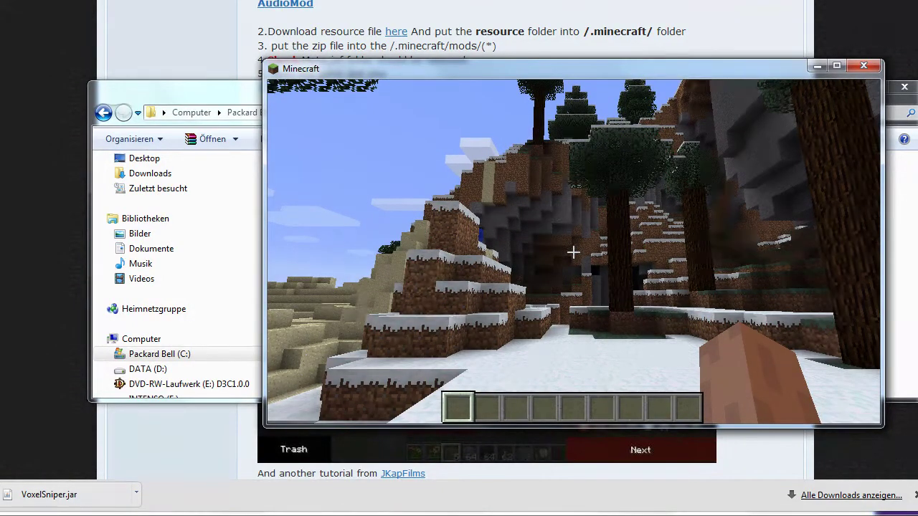